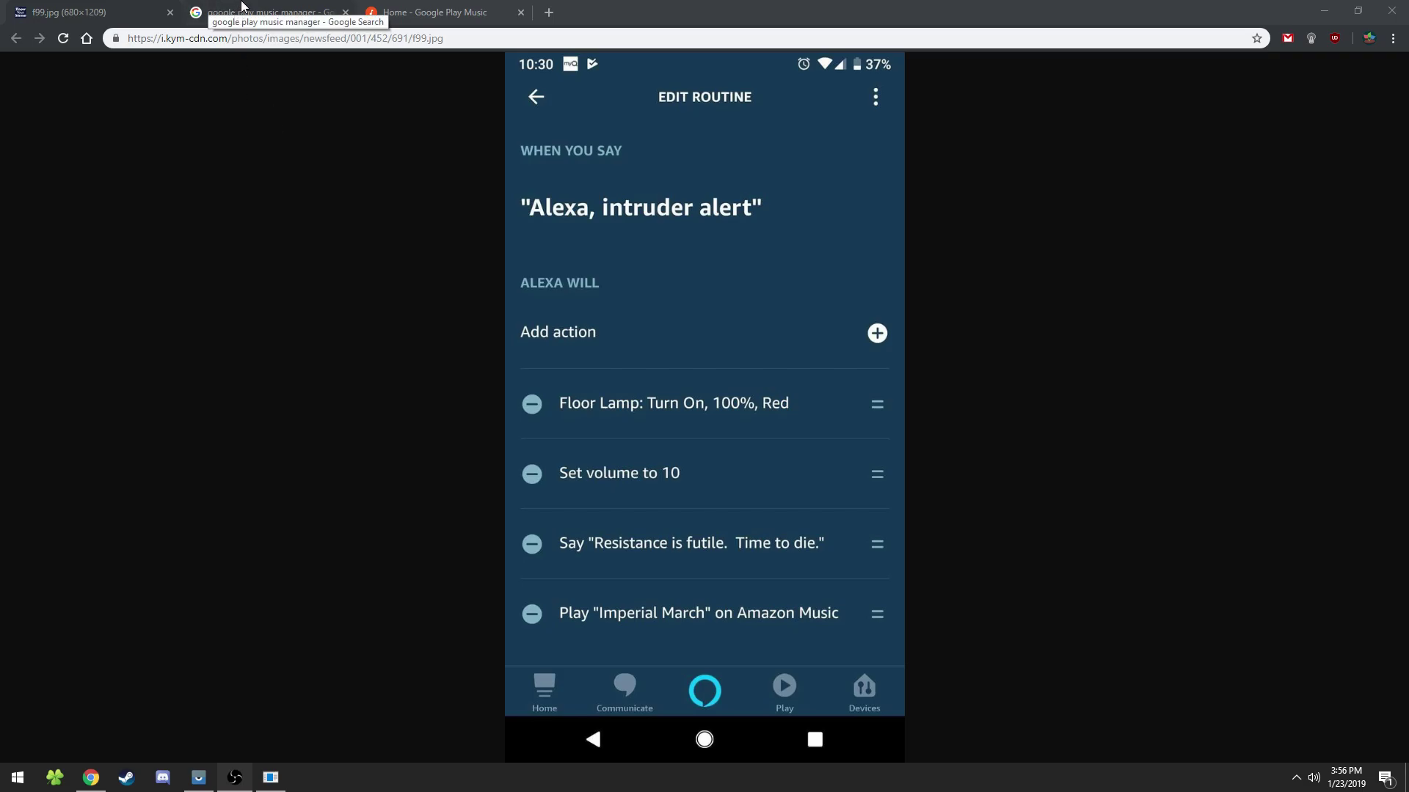
Open the Google Support page about adding music with Music Manager, then bring Music Manager forward
{"action": "left_click", "coordinate": [242, 6]}
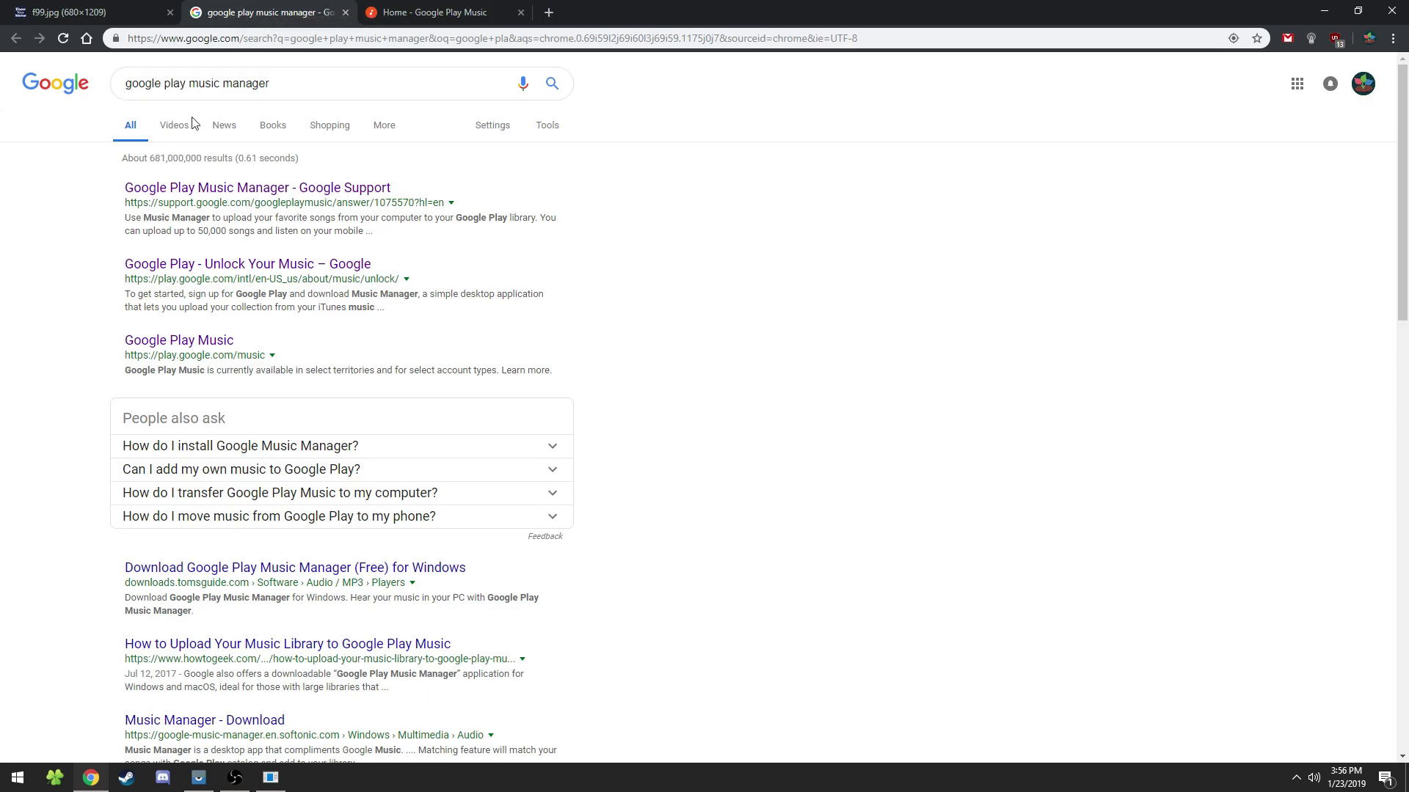
{"action": "left_click", "coordinate": [222, 190]}
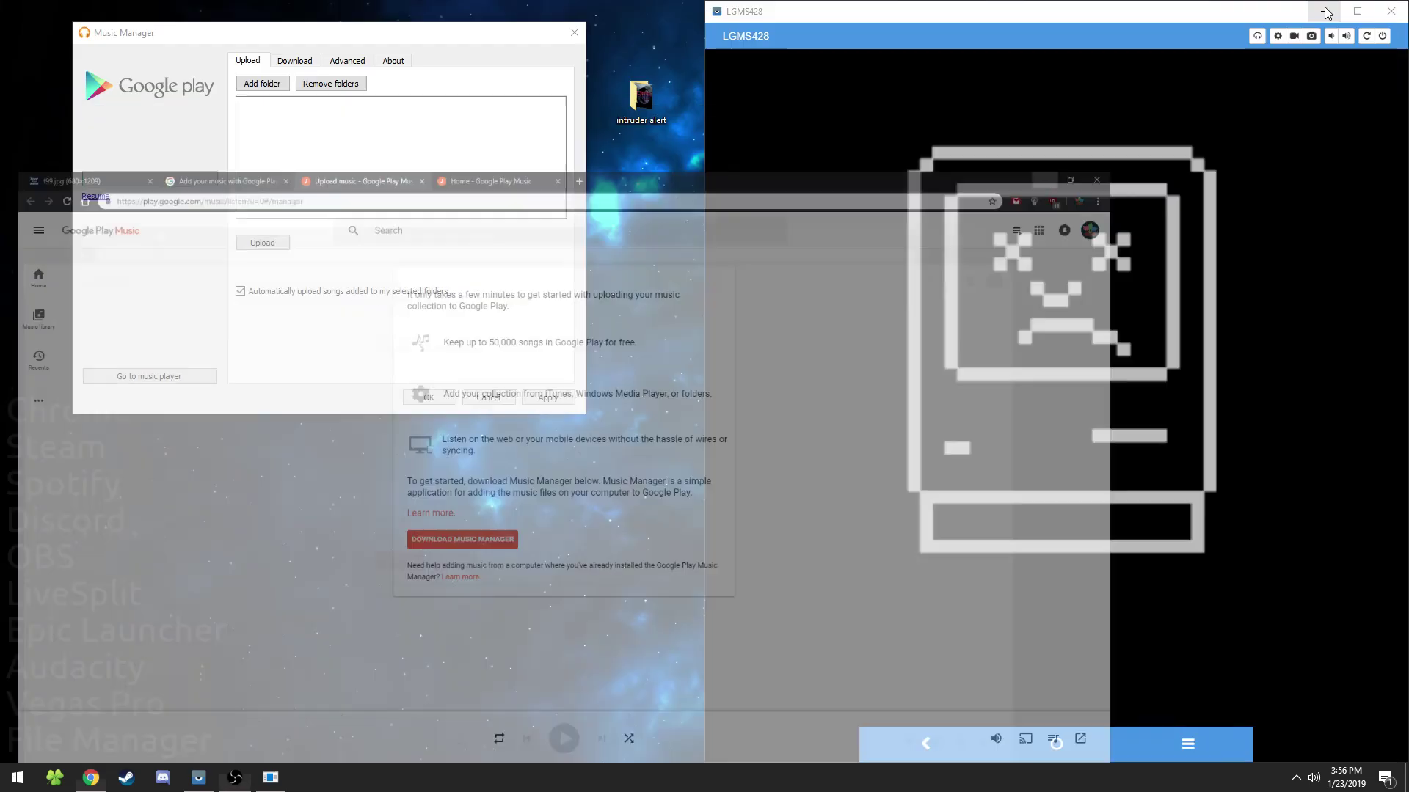
{"action": "left_click", "coordinate": [1324, 11]}
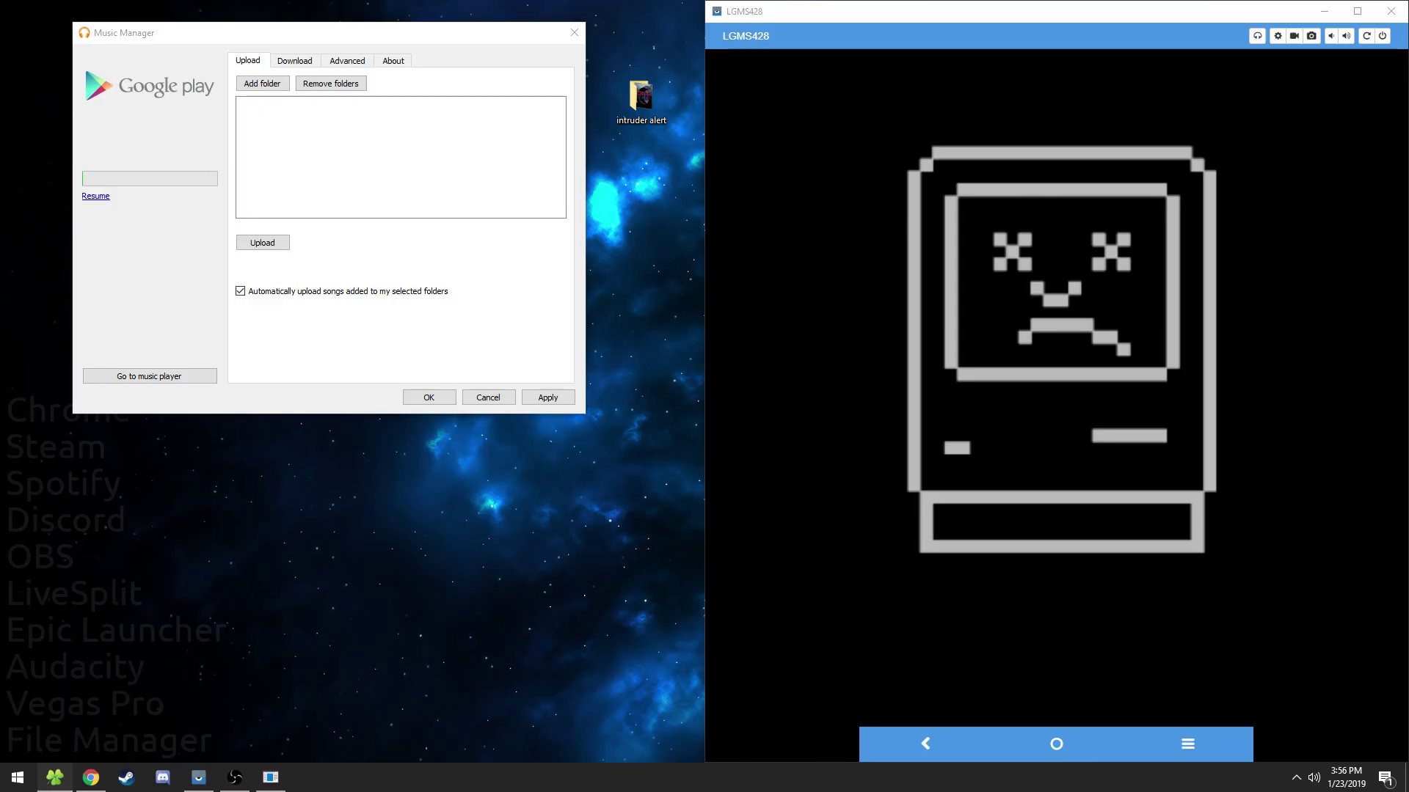
Upload the 'intruder alert' desktop folder's song through Music Manager, then go to the web player
{"action": "double_click", "coordinate": [1289, 209]}
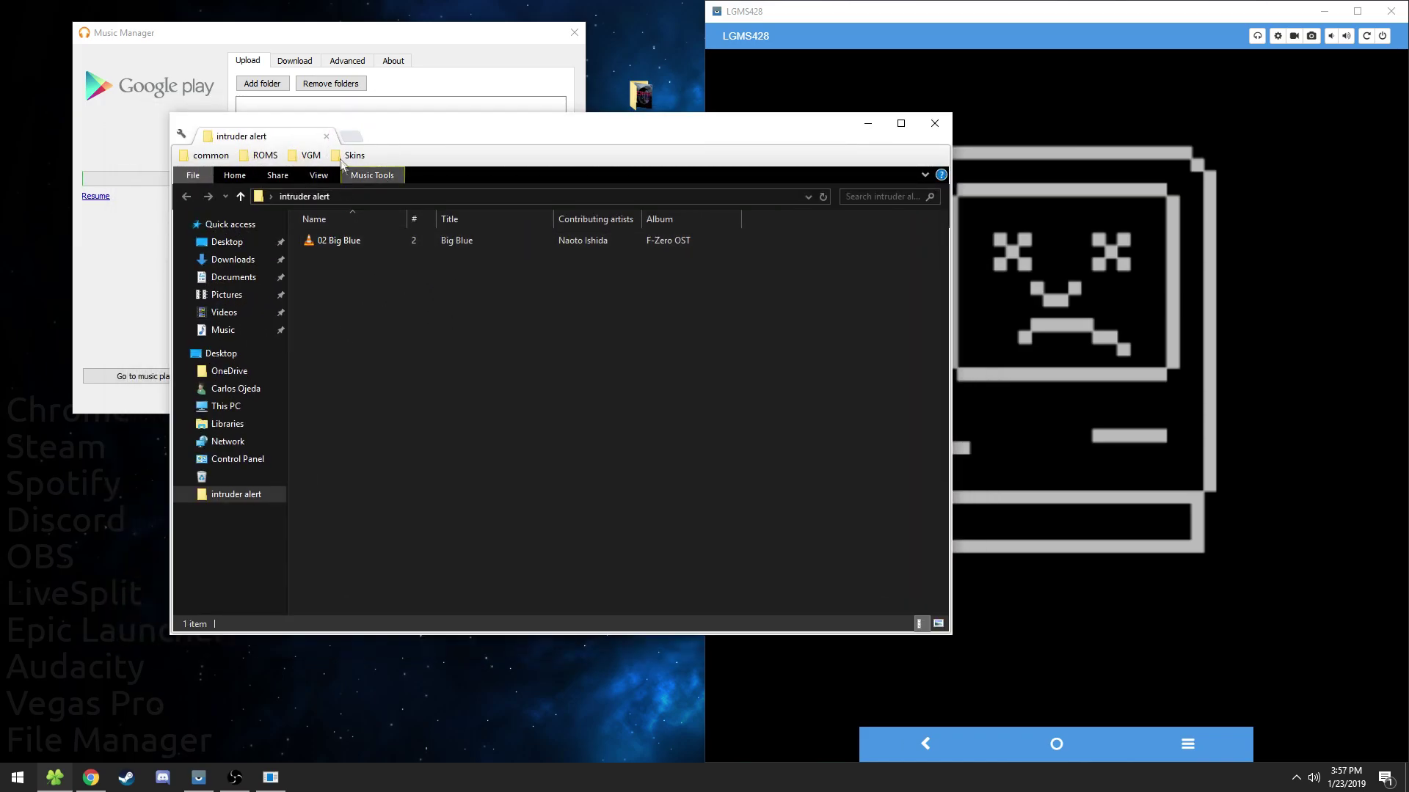
{"action": "left_click", "coordinate": [327, 137]}
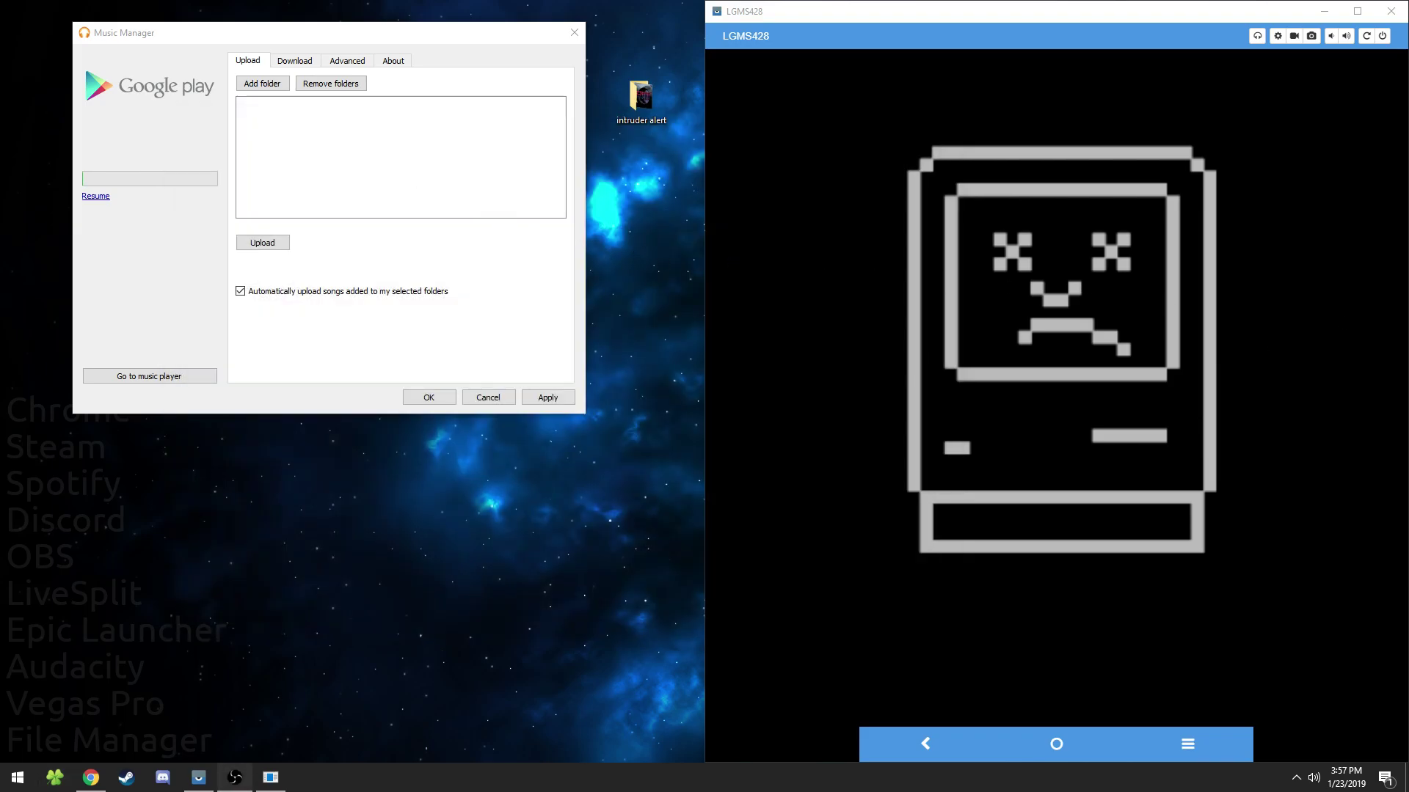
{"action": "left_click_drag", "start_coordinate": [643, 98], "coordinate": [285, 140]}
{"action": "left_click", "coordinate": [262, 243]}
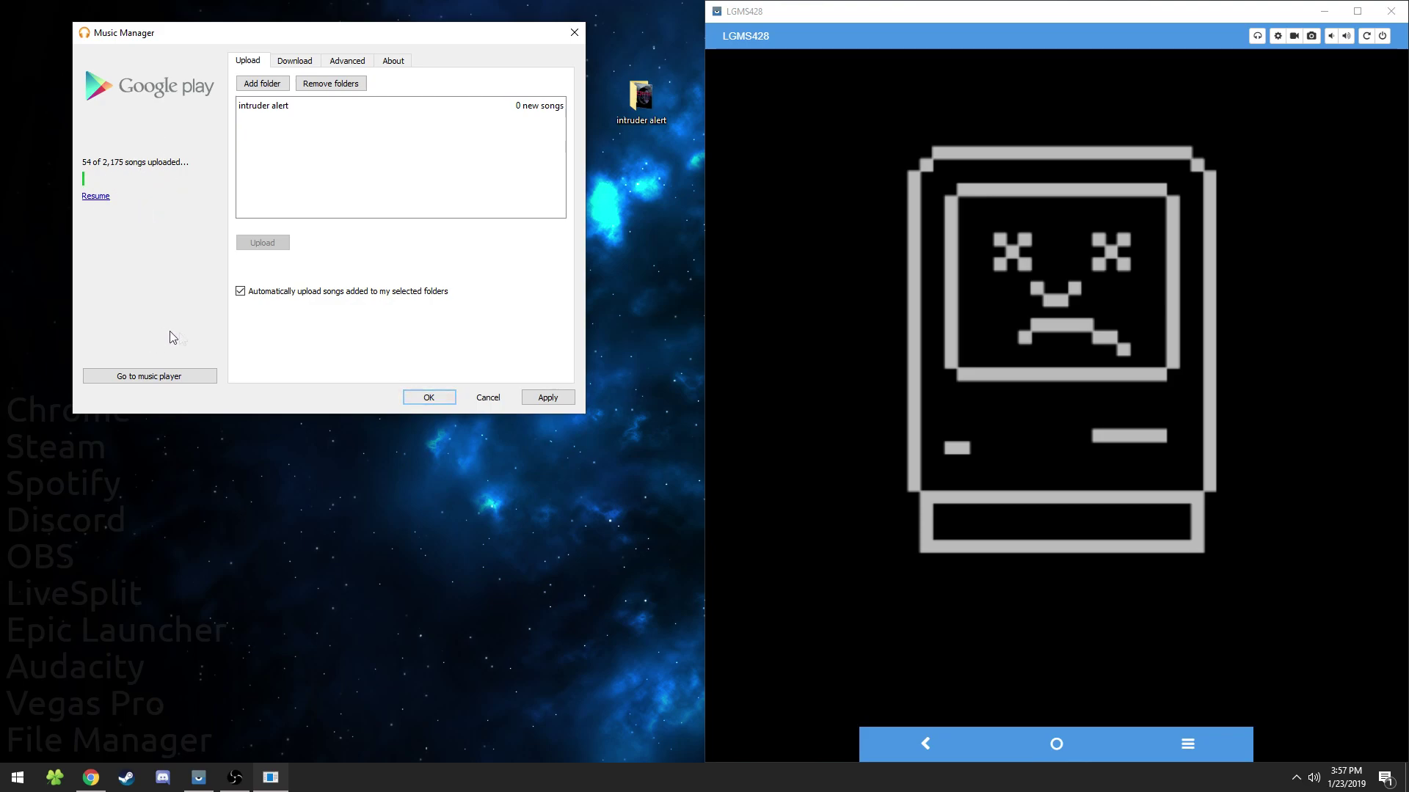
{"action": "left_click", "coordinate": [213, 382]}
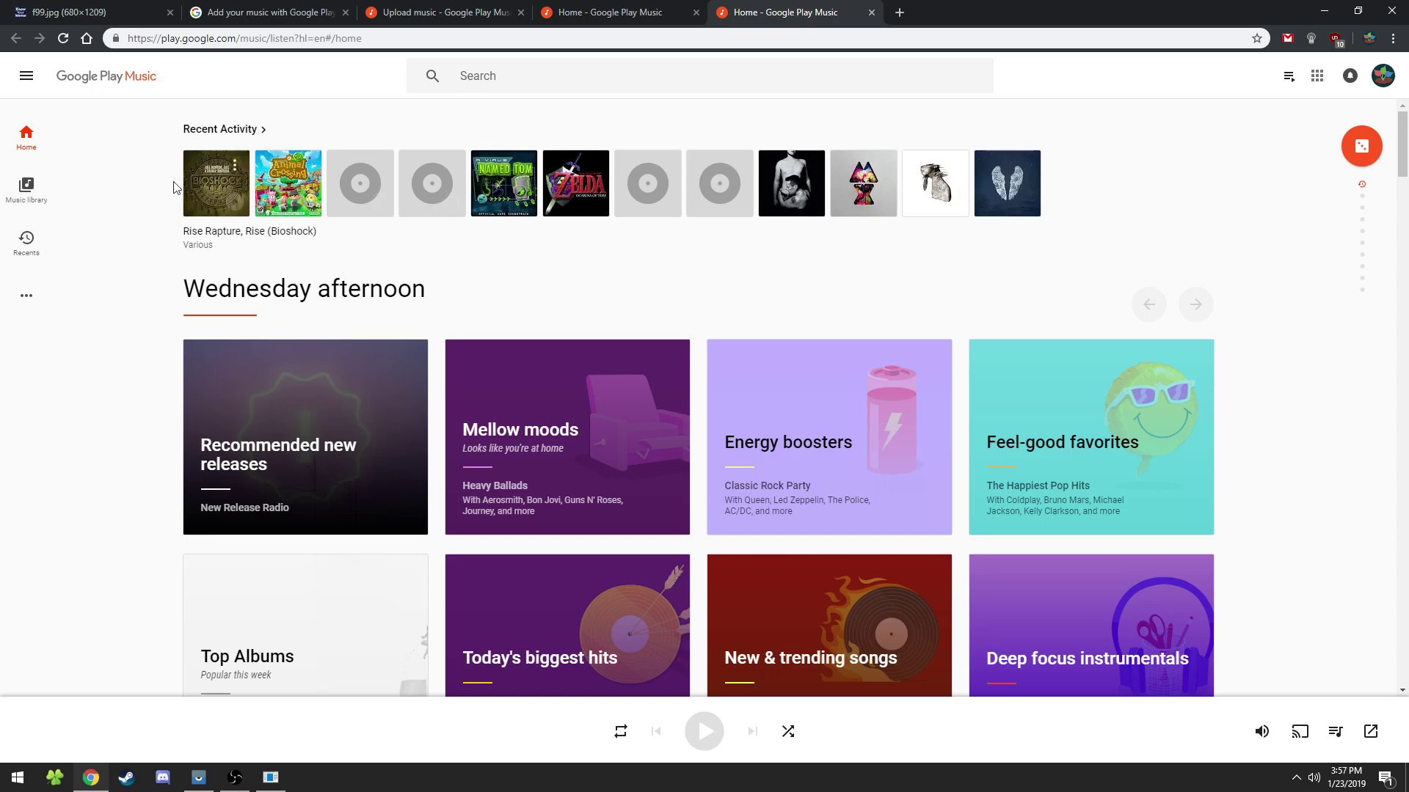
Open the Ocarina of Time album and bring up the Horse Race track's add-to-playlist options
{"action": "mouse_move", "coordinate": [224, 202]}
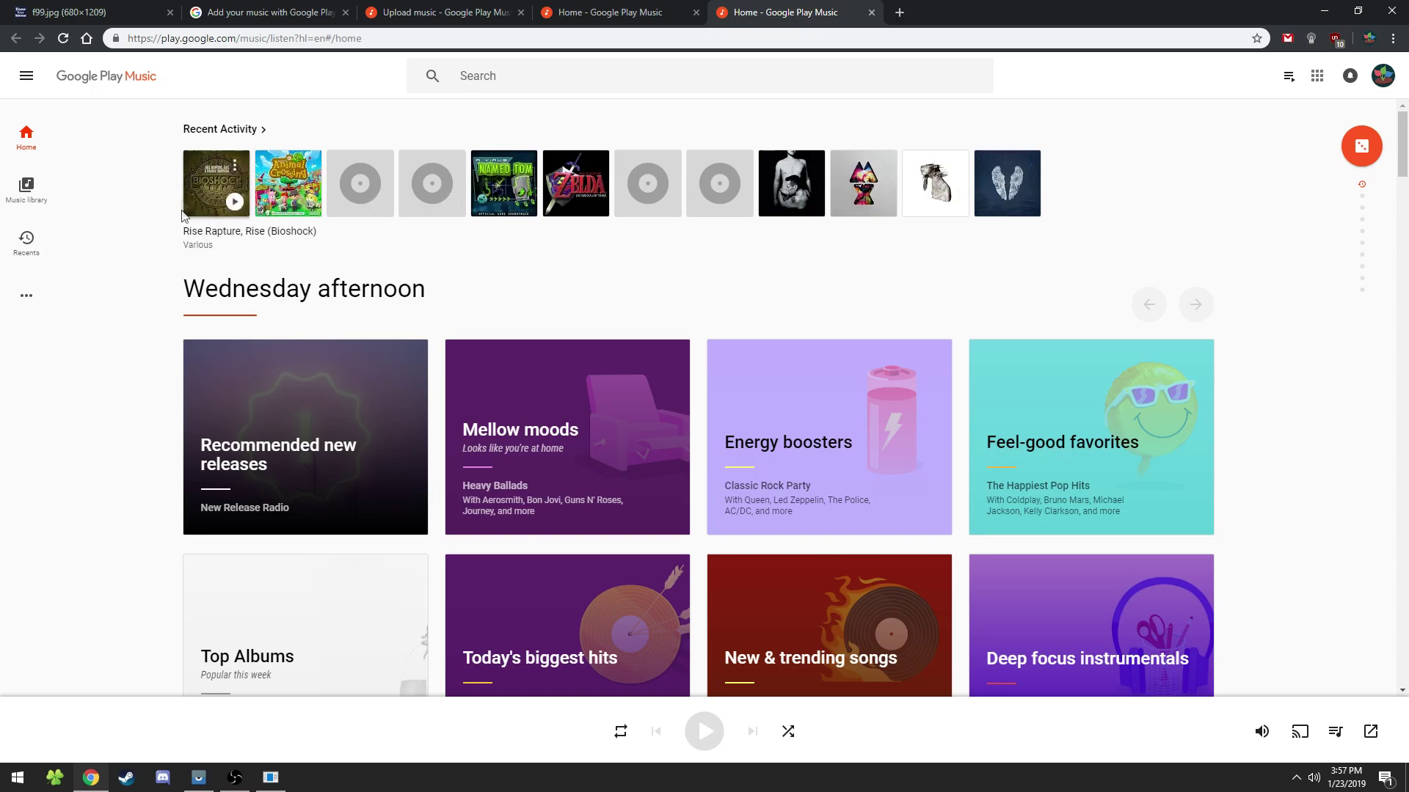
{"action": "left_click", "coordinate": [235, 168]}
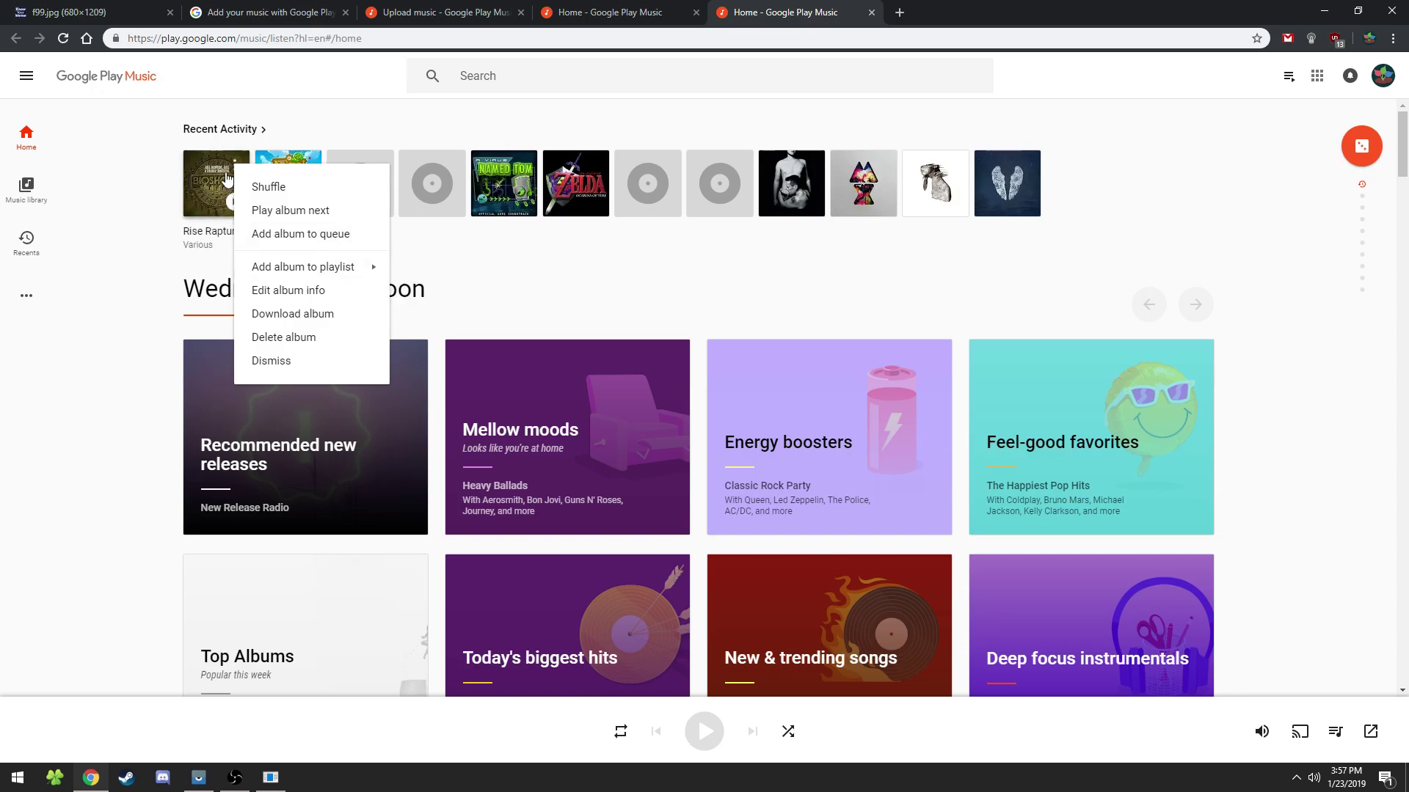
{"action": "mouse_move", "coordinate": [291, 275]}
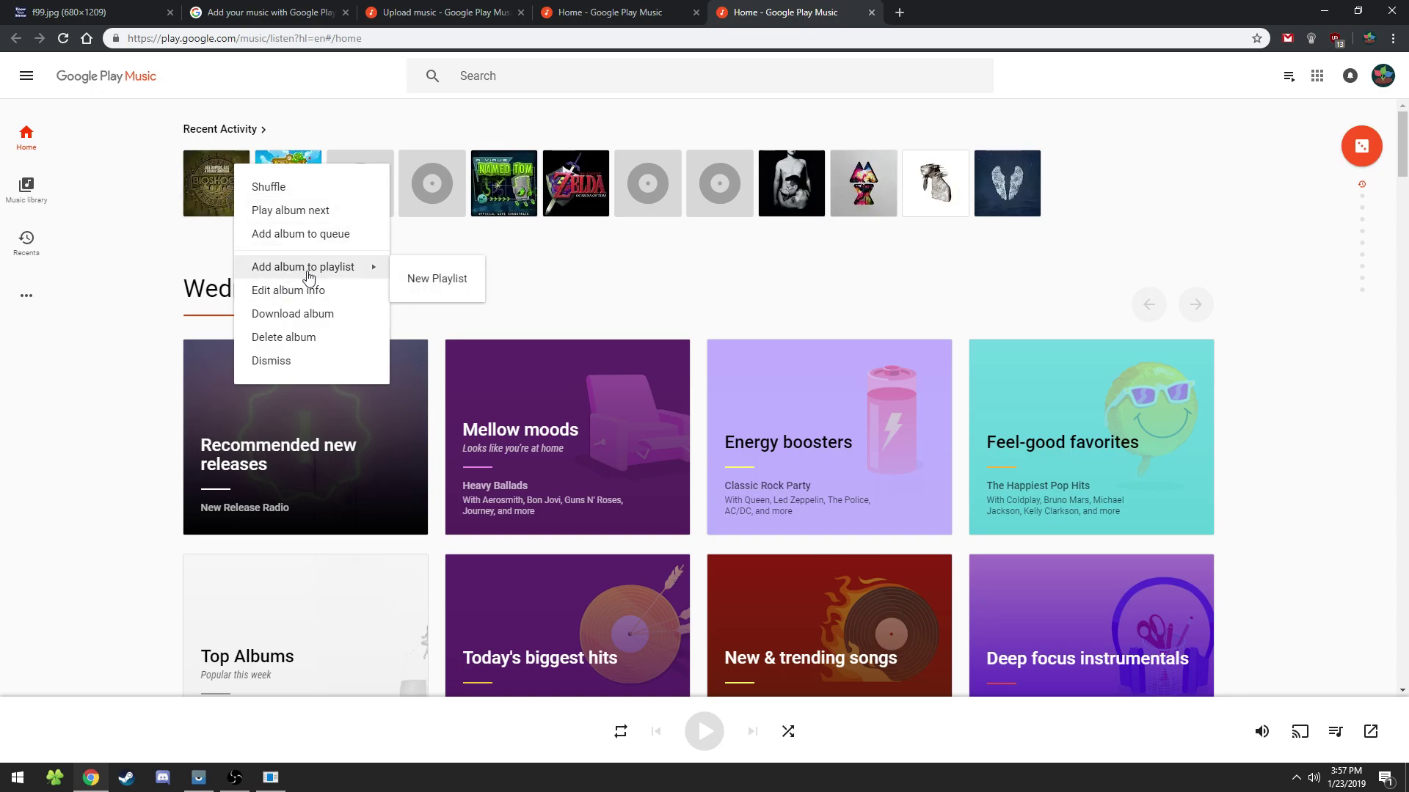
{"action": "left_click", "coordinate": [565, 176]}
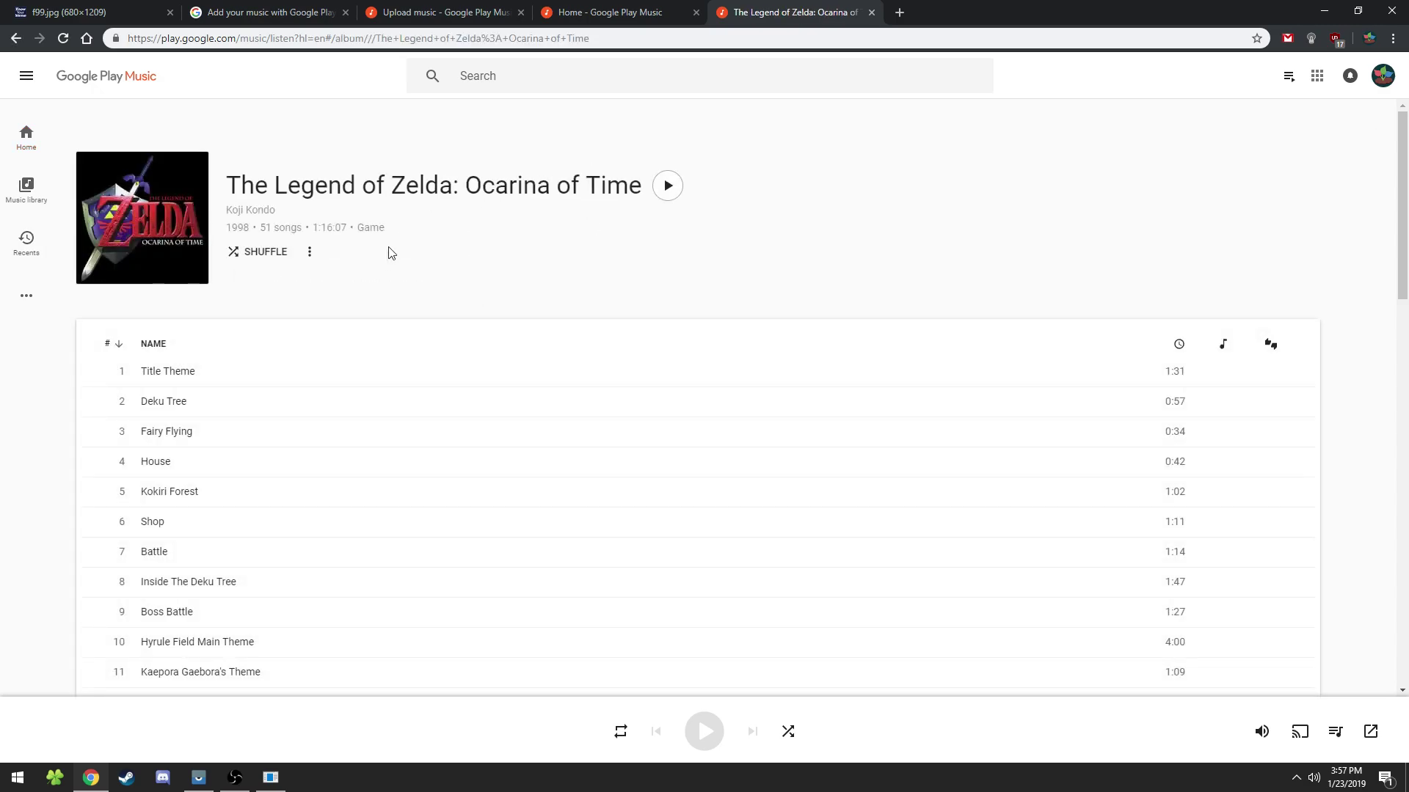
{"action": "scroll", "coordinate": [462, 402], "scroll_direction": "down", "scroll_amount": 17}
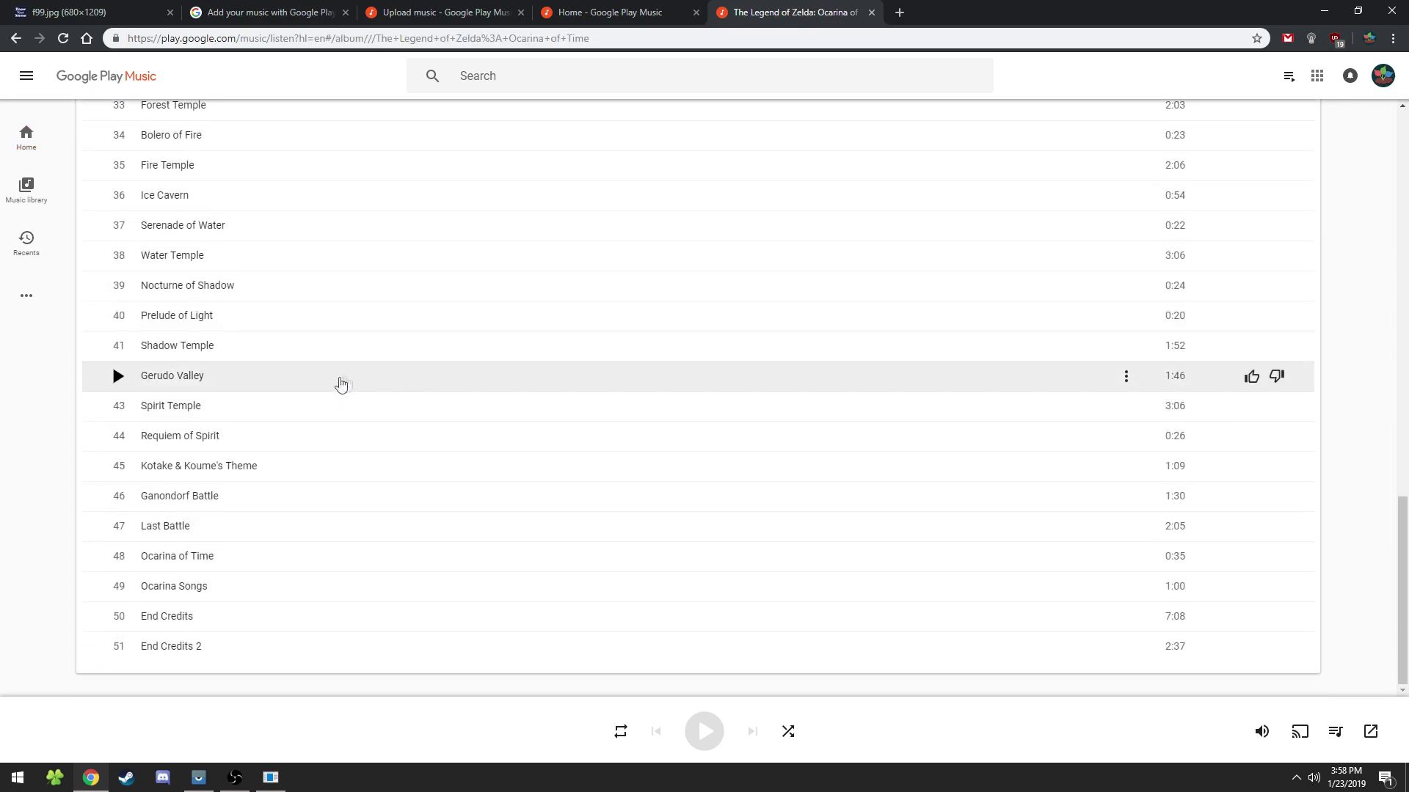
{"action": "scroll", "coordinate": [293, 308], "scroll_direction": "up", "scroll_amount": 2}
{"action": "scroll", "coordinate": [314, 279], "scroll_direction": "up", "scroll_amount": 1}
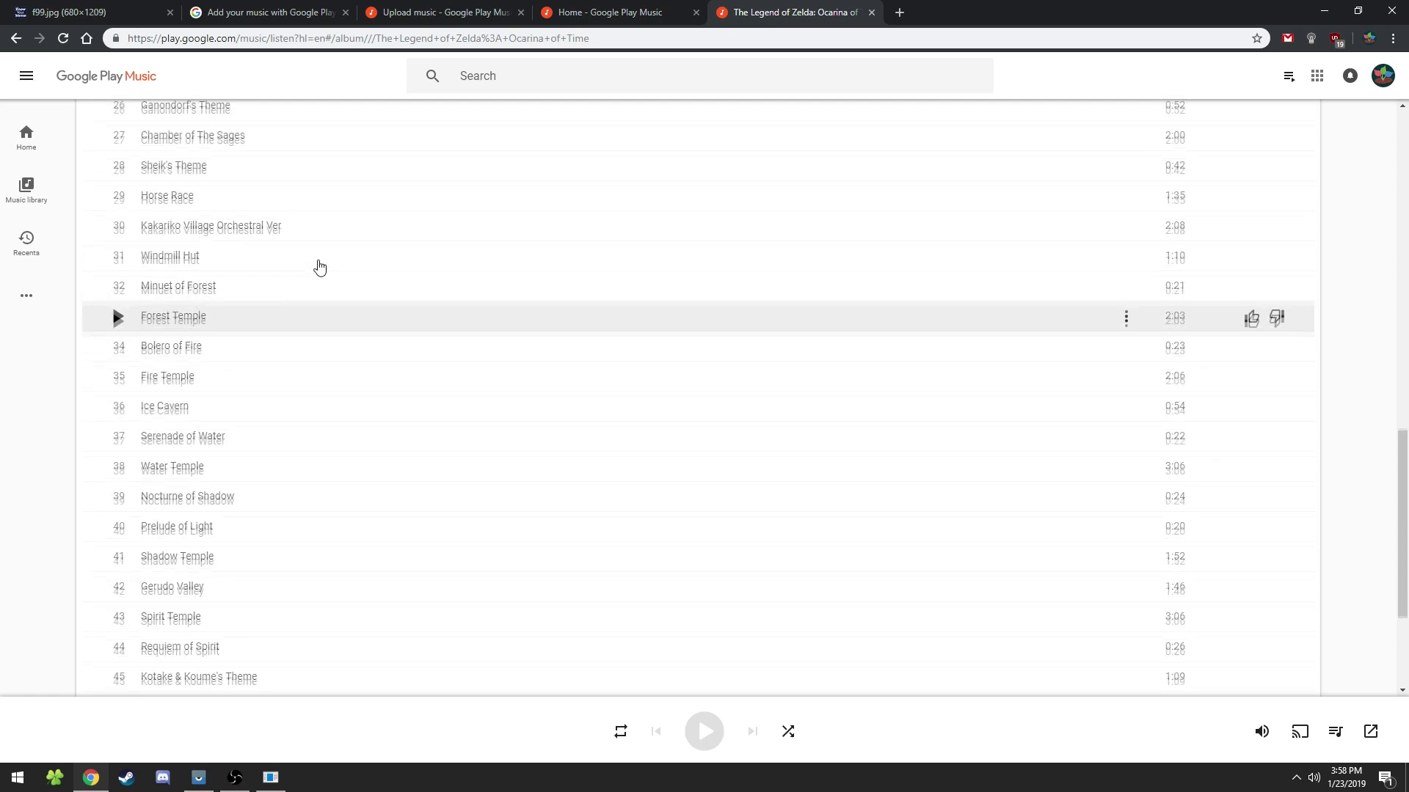
{"action": "scroll", "coordinate": [319, 267], "scroll_direction": "up", "scroll_amount": 2}
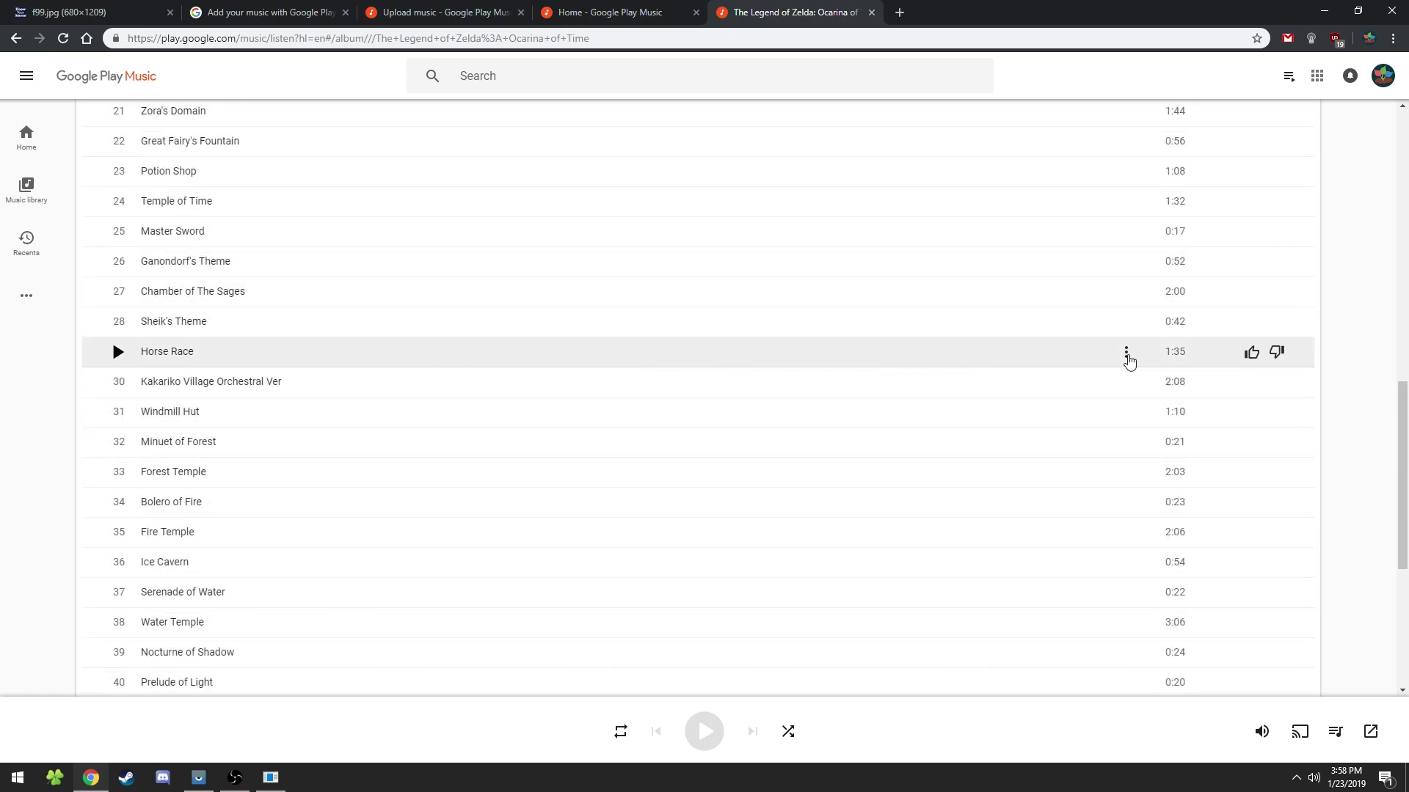
{"action": "left_click", "coordinate": [1127, 353]}
{"action": "left_click", "coordinate": [1072, 360]}
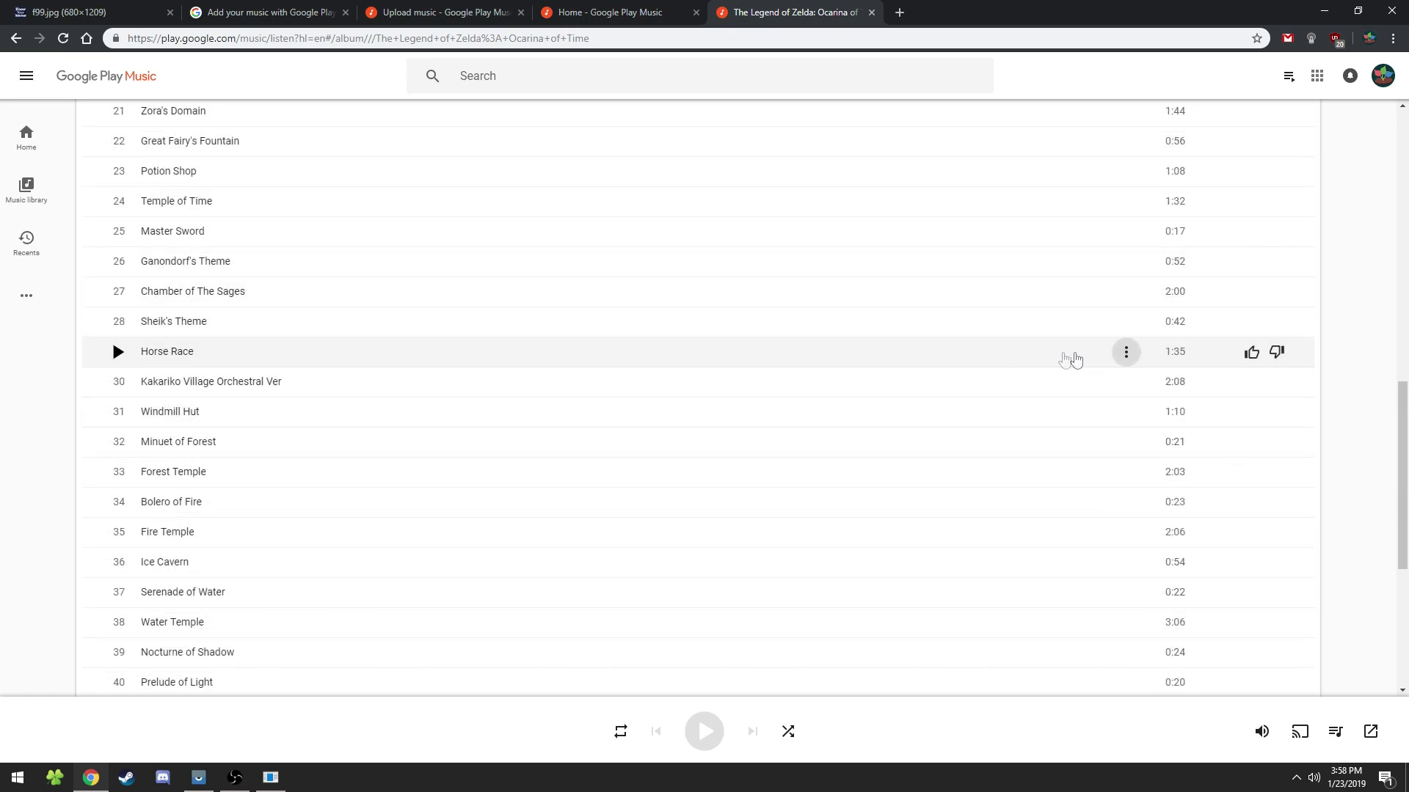
{"action": "left_click", "coordinate": [1126, 352]}
Create a new playlist named 'intruder alert' containing Horse Race
{"action": "mouse_move", "coordinate": [1157, 490]}
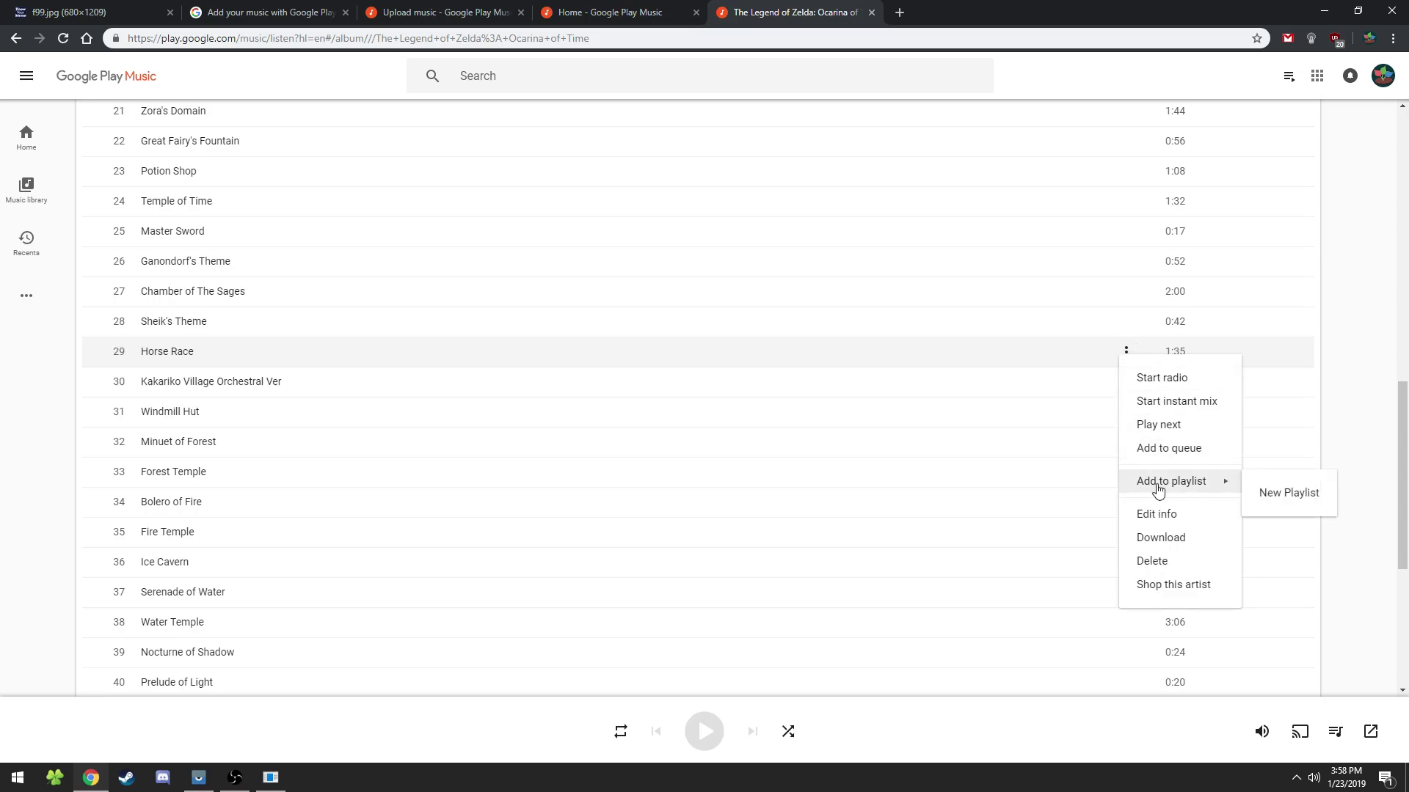
{"action": "left_click", "coordinate": [1265, 495]}
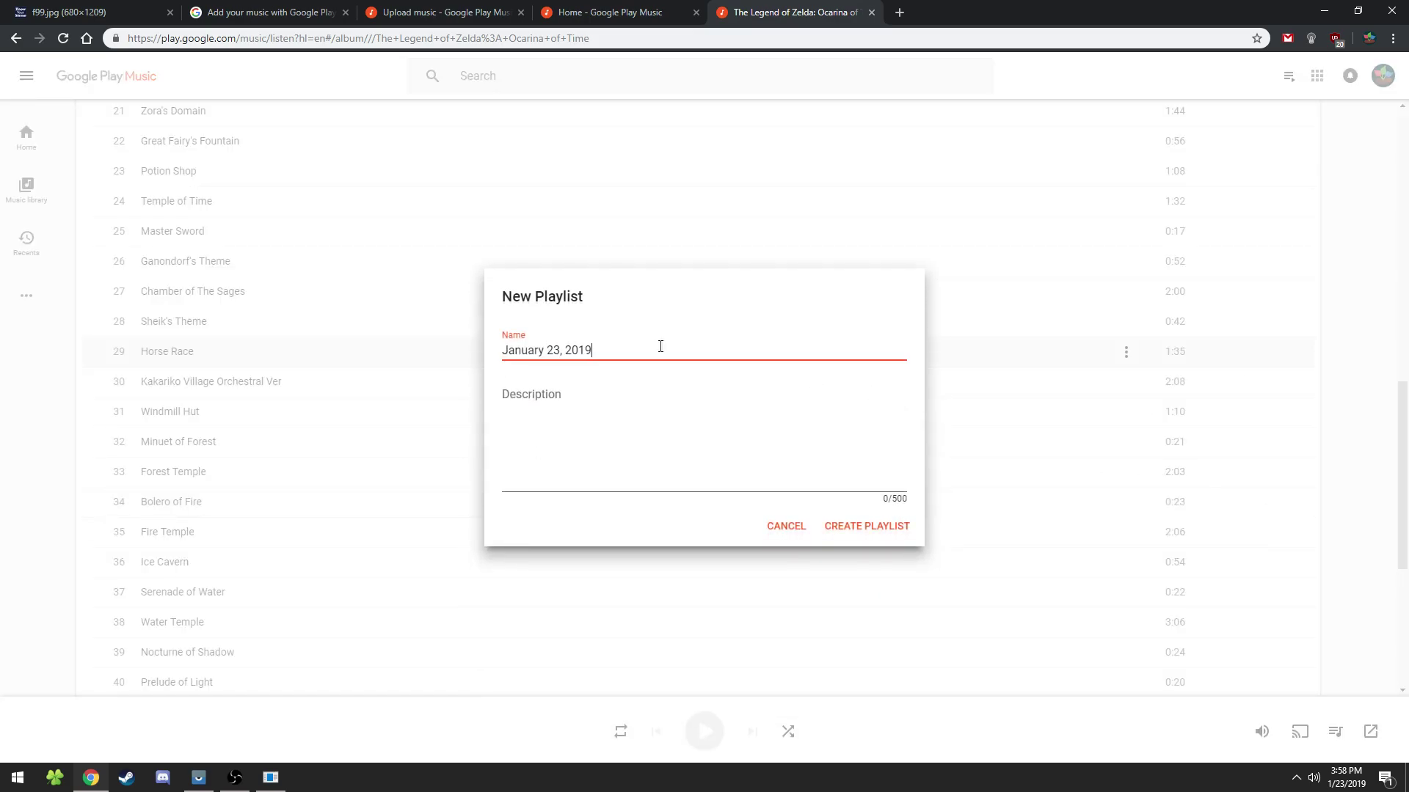
{"action": "left_click_drag", "start_coordinate": [660, 346], "coordinate": [435, 355]}
{"action": "key", "text": "BackSpace"}
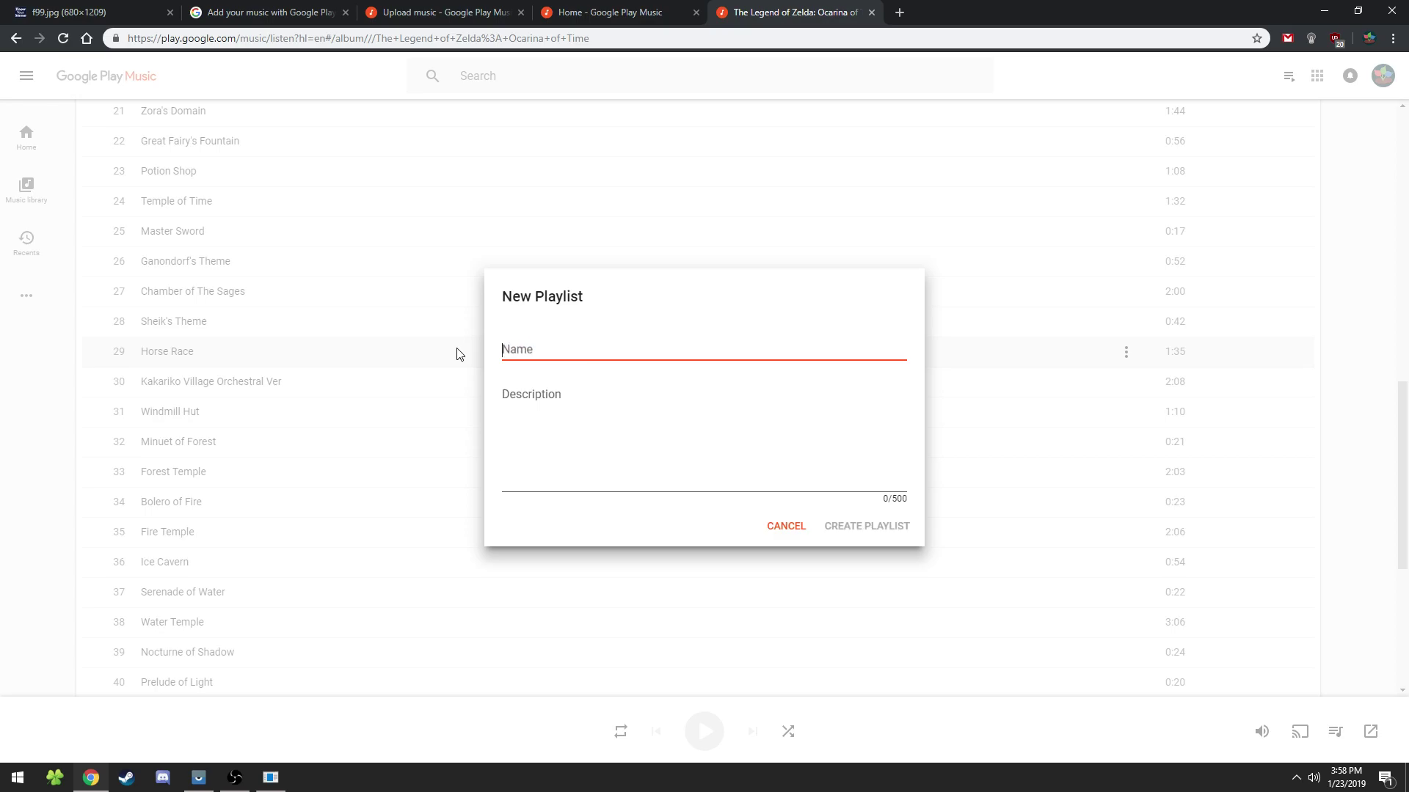
{"action": "type", "text": "intruder alert"}
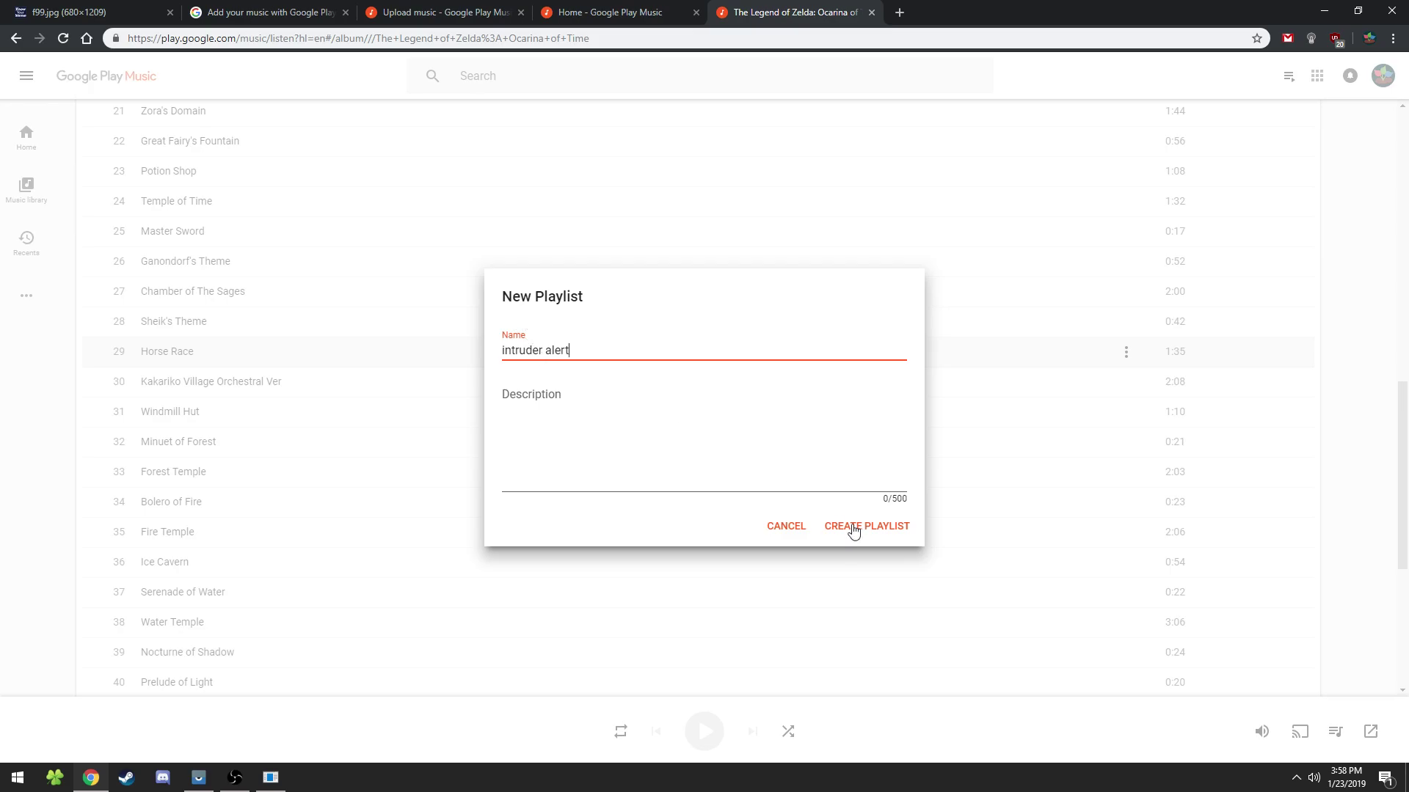
{"action": "left_click", "coordinate": [853, 531]}
Return to the Google Play Music home page
{"action": "scroll", "coordinate": [292, 537], "scroll_direction": "up", "scroll_amount": 5}
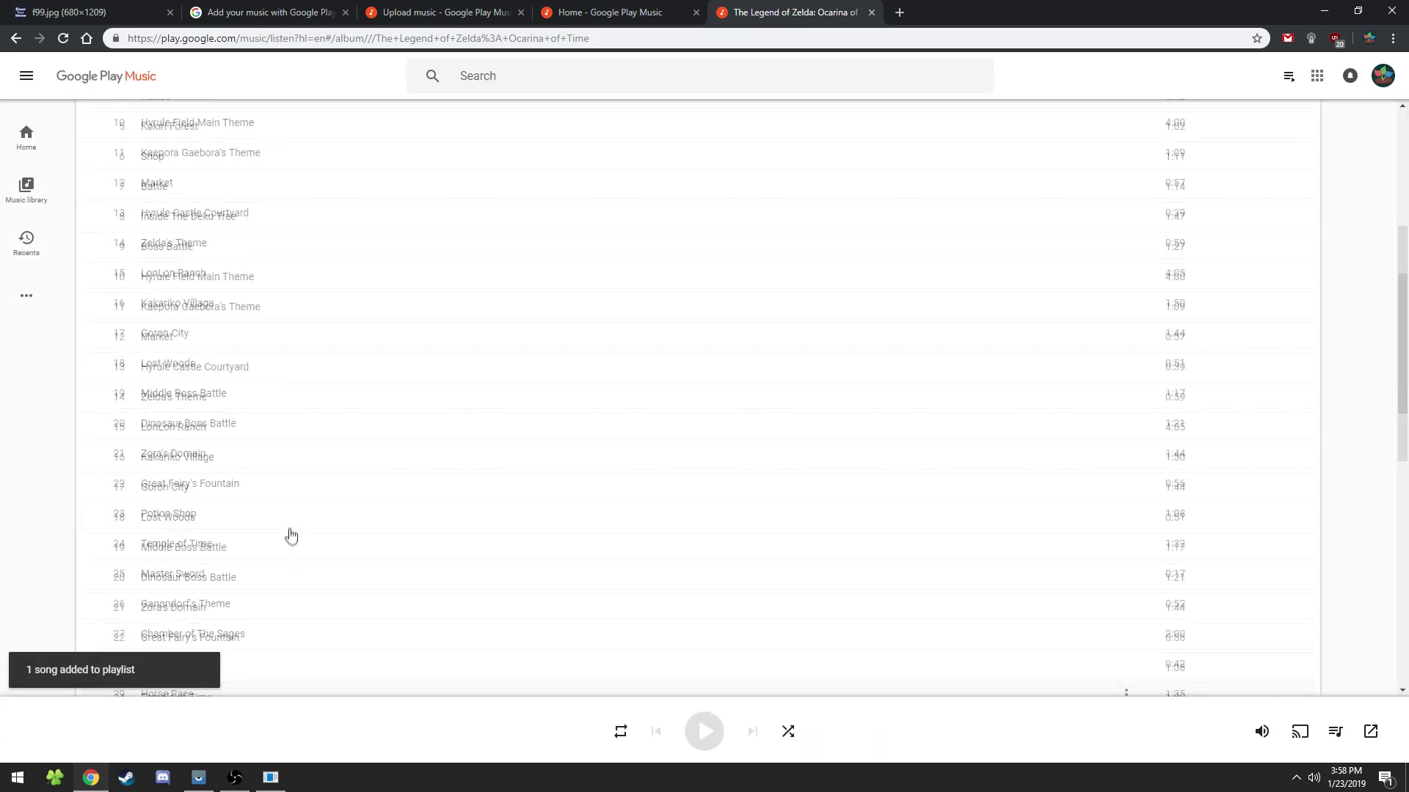
{"action": "scroll", "coordinate": [291, 536], "scroll_direction": "up", "scroll_amount": 5}
{"action": "left_click", "coordinate": [26, 138]}
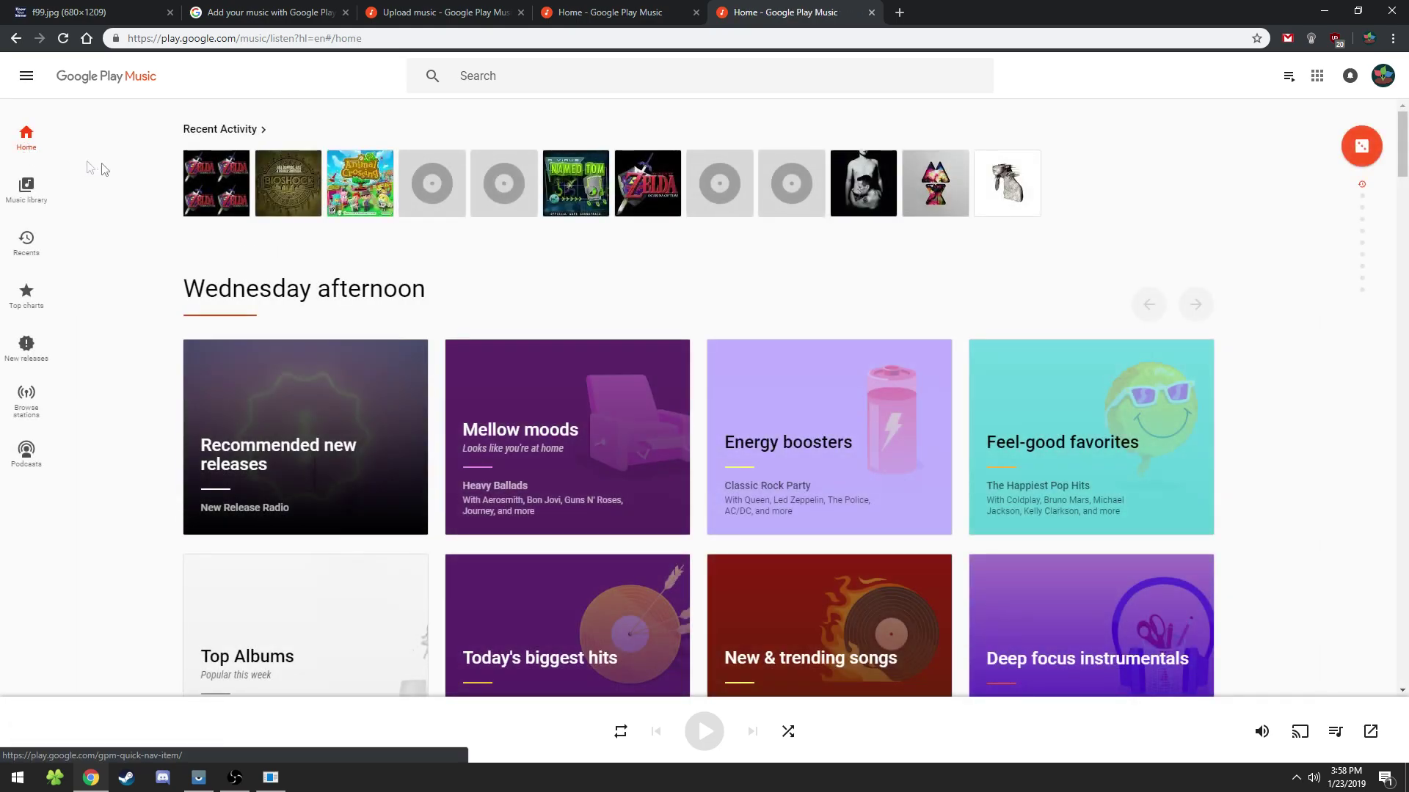
Open the 'intruder alert' playlist from Recent Activity to show its Horse Race track
{"action": "mouse_move", "coordinate": [233, 173]}
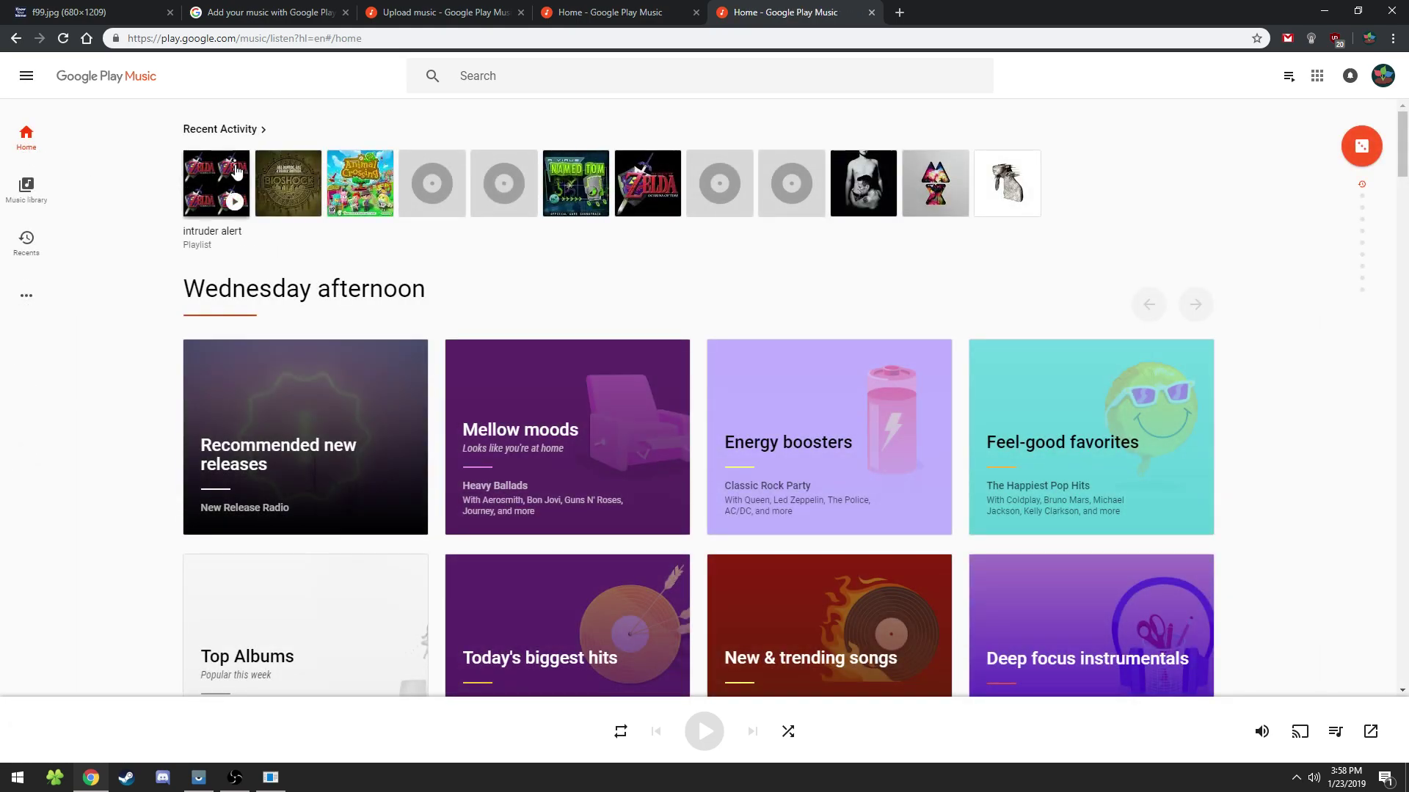
{"action": "right_click", "coordinate": [236, 171]}
{"action": "left_click", "coordinate": [238, 177]}
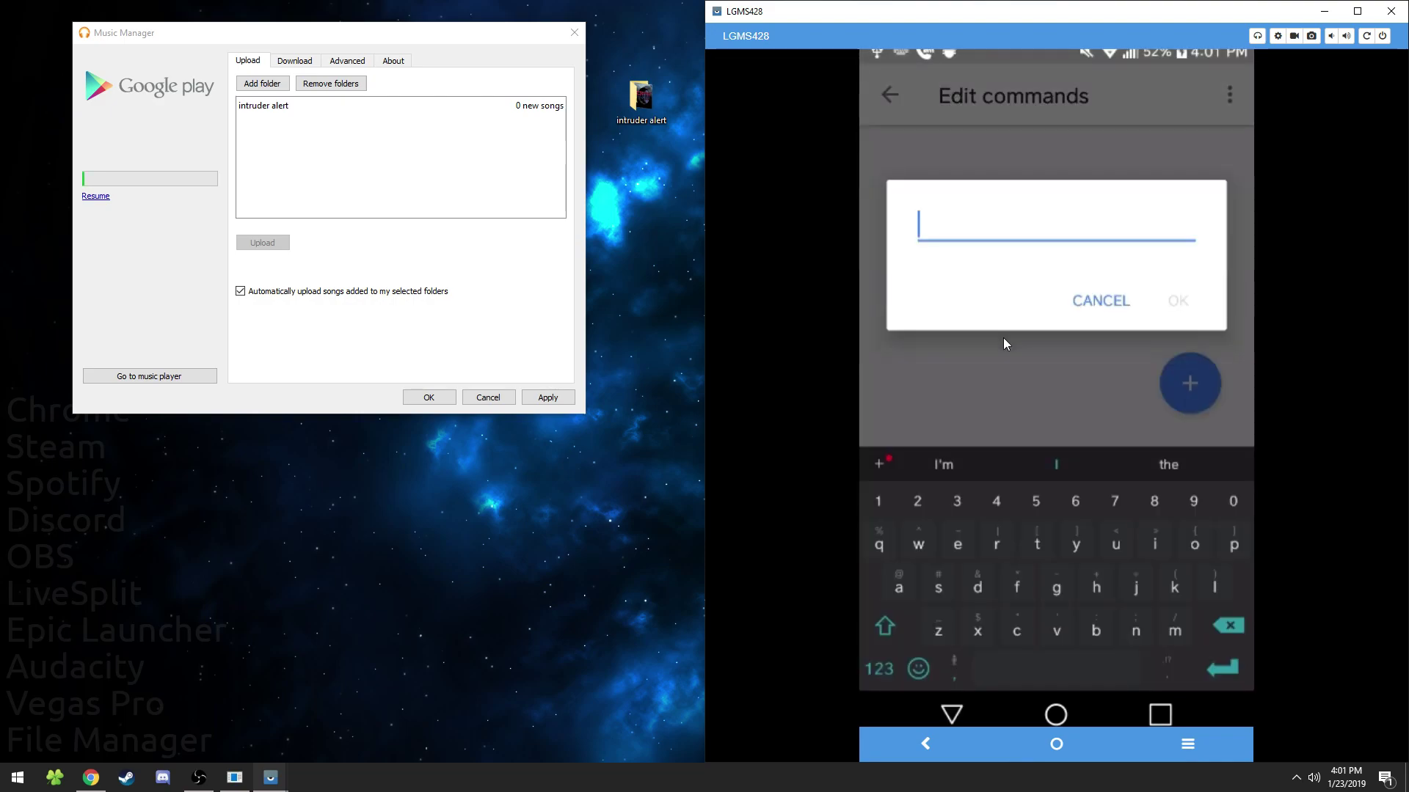
Enter 'intruder alert' as the routine's voice command, fixing the typo, and confirm it
{"action": "type", "text": "inteu"}
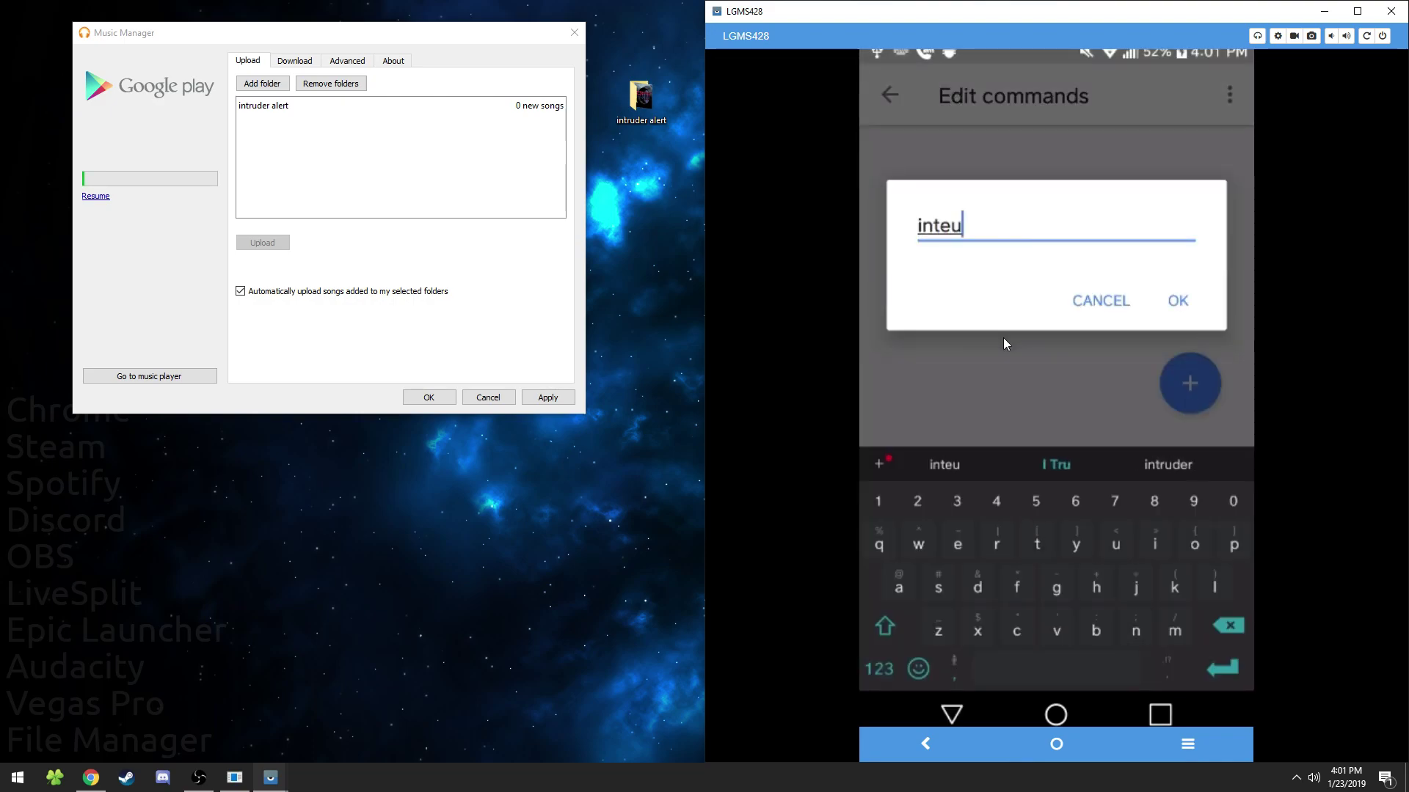
{"action": "key", "text": "BackSpace"}
{"action": "key", "text": "BackSpace"}
{"action": "type", "text": "rude"}
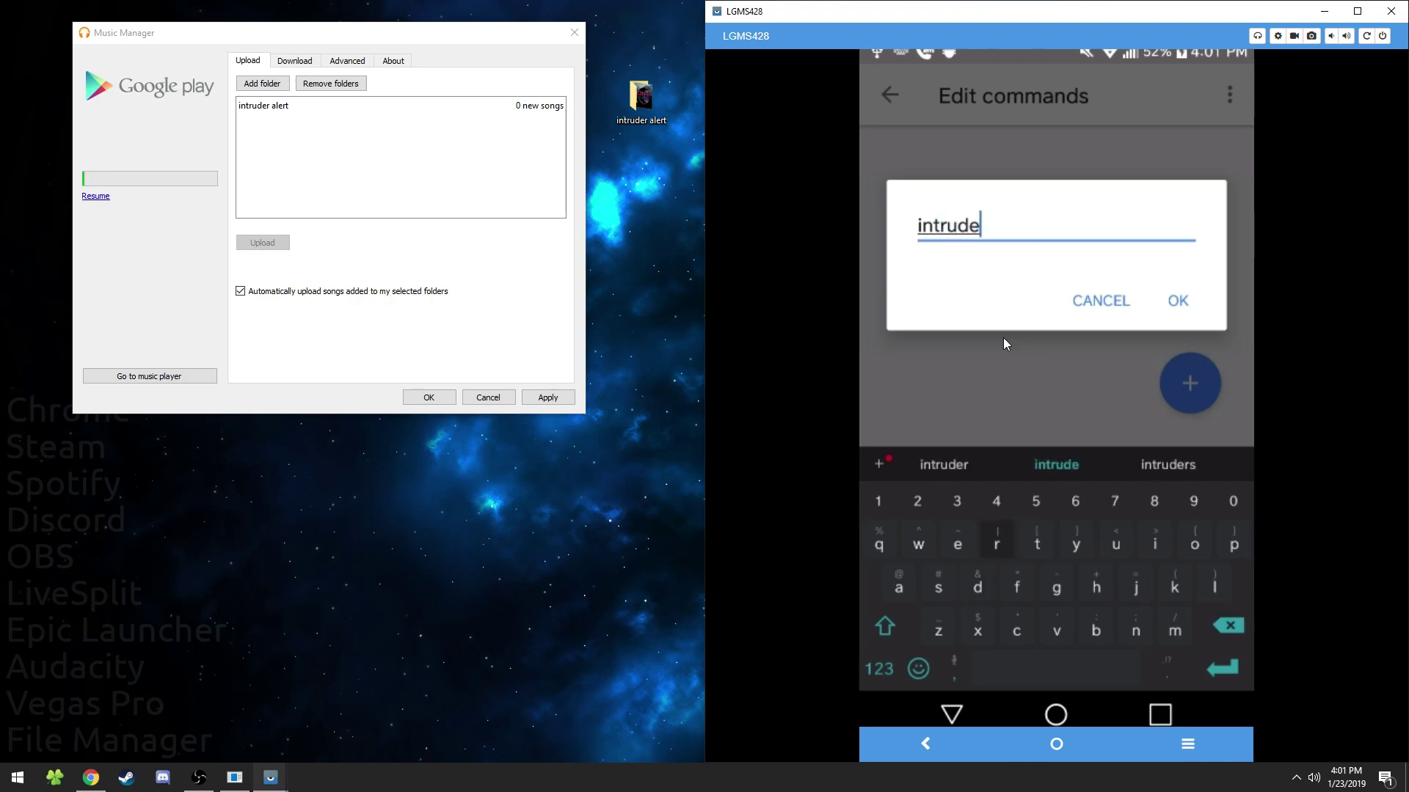
{"action": "type", "text": "r alert"}
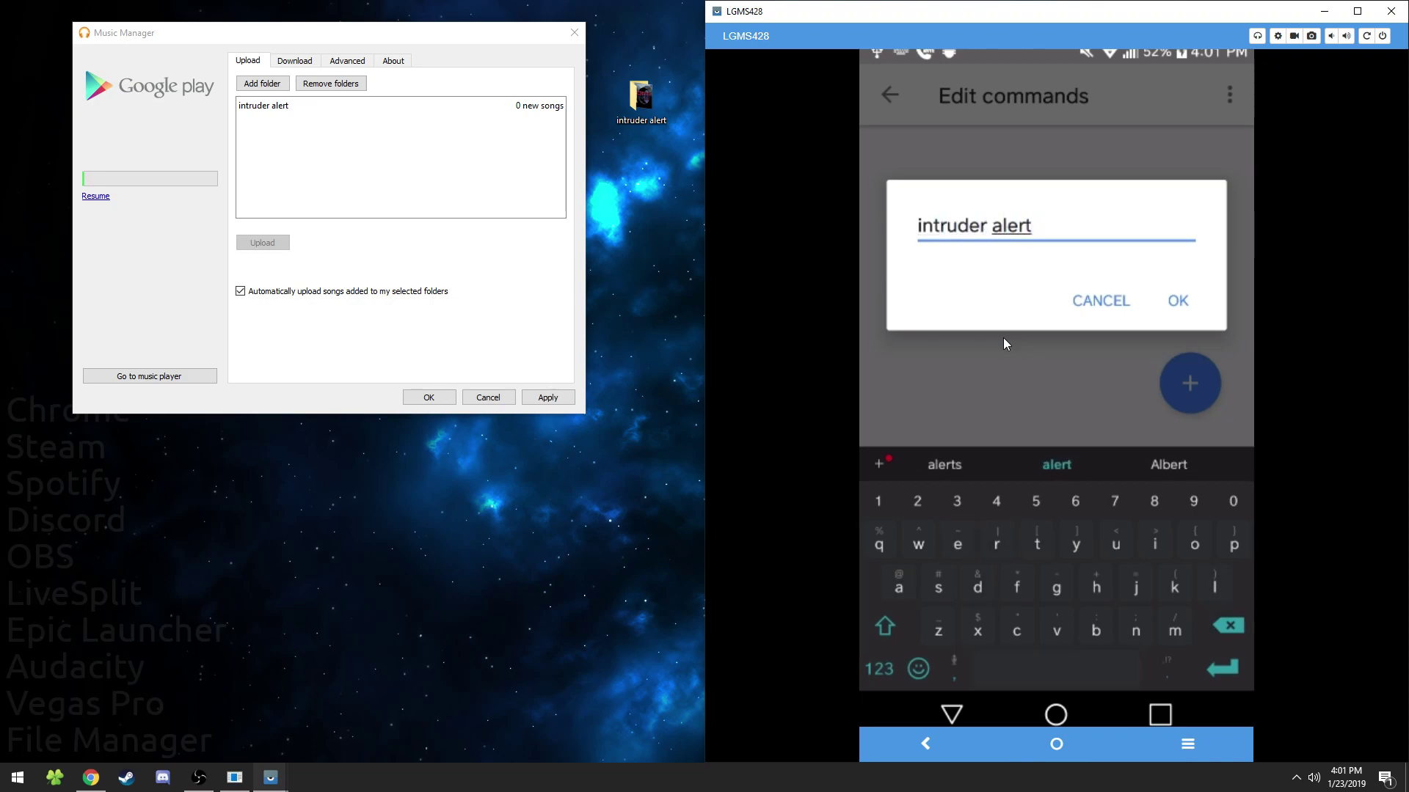
{"action": "key", "text": "Return"}
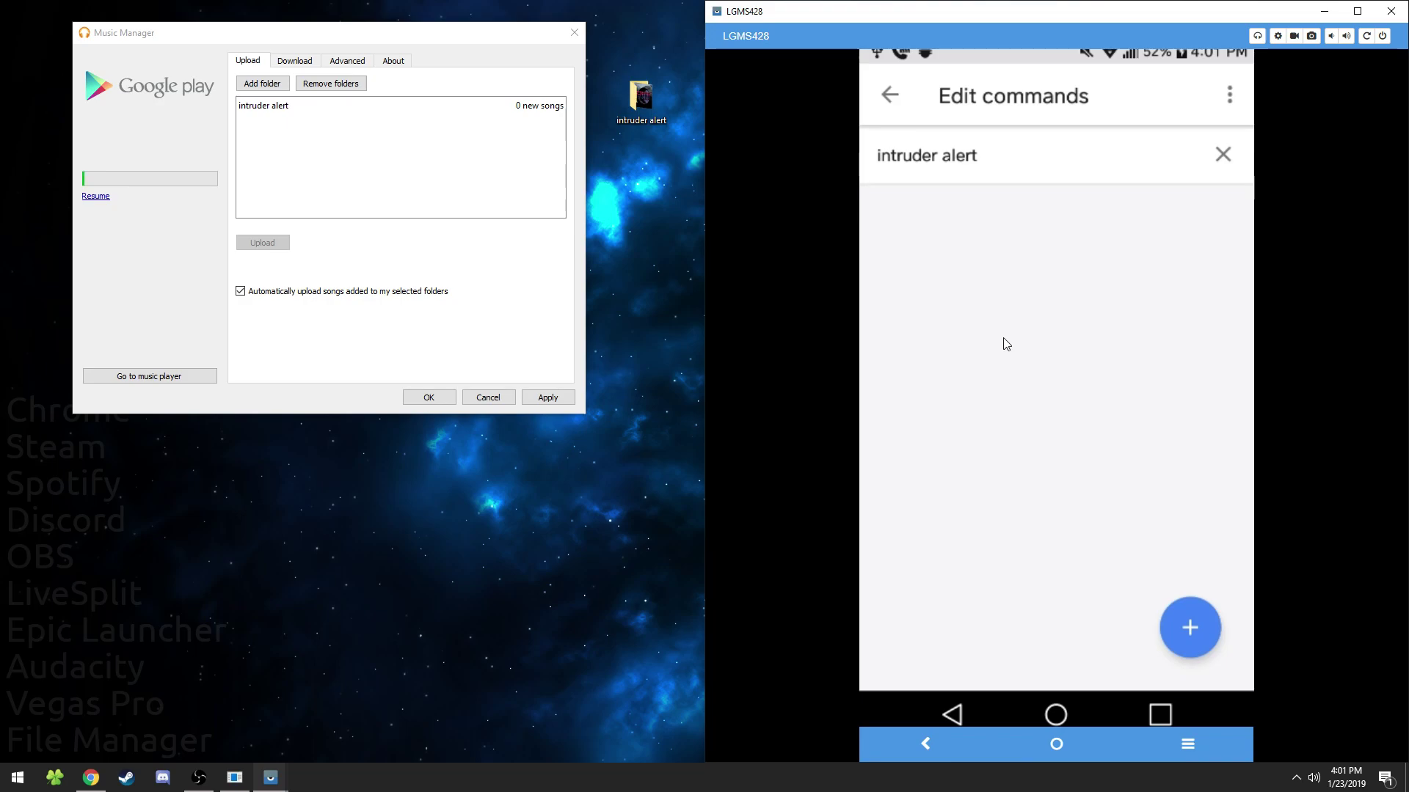
Add the actions 'Set the volume to 50%' and 'Repeat after me resistance is futile, time to die.'
{"action": "right_click", "coordinate": [1006, 344]}
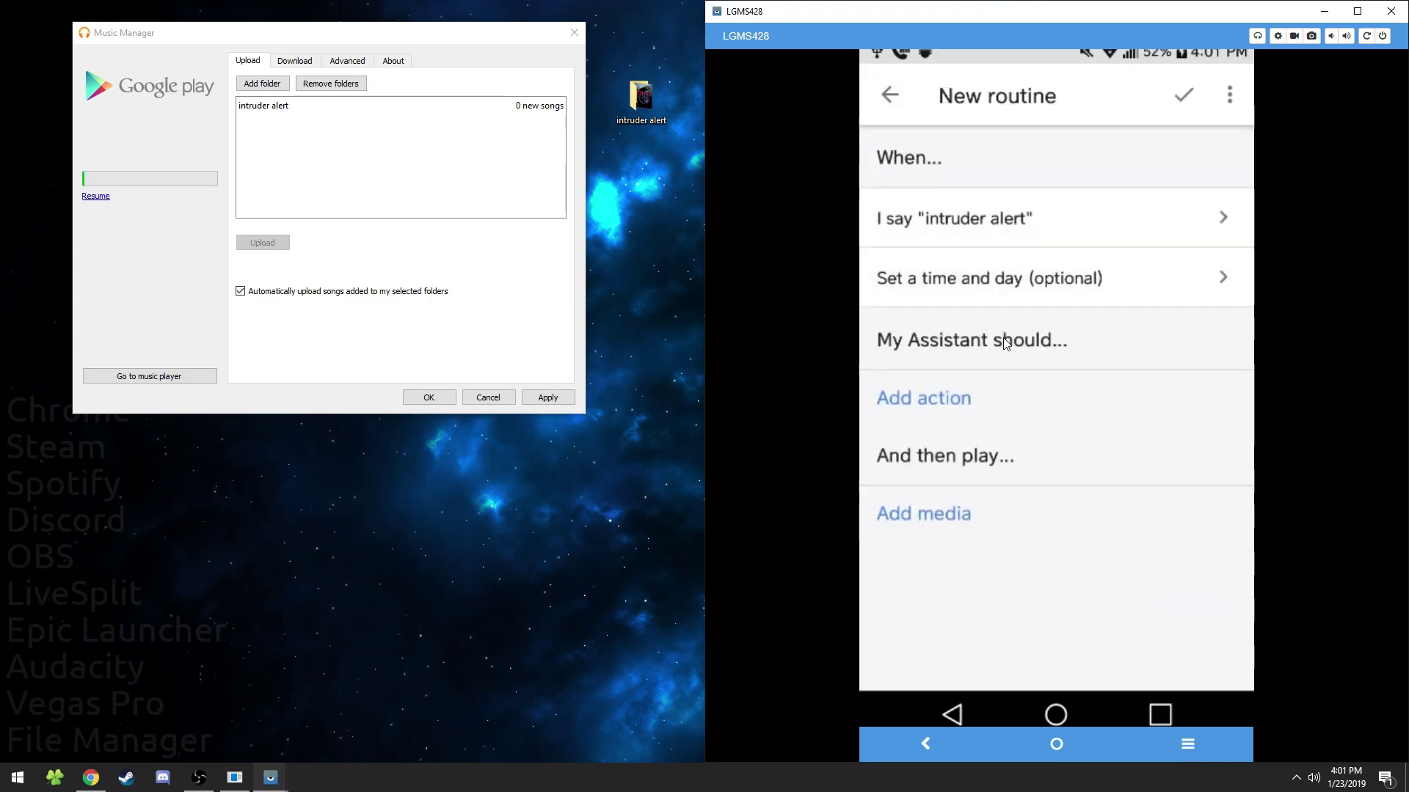
{"action": "left_click", "coordinate": [1006, 344]}
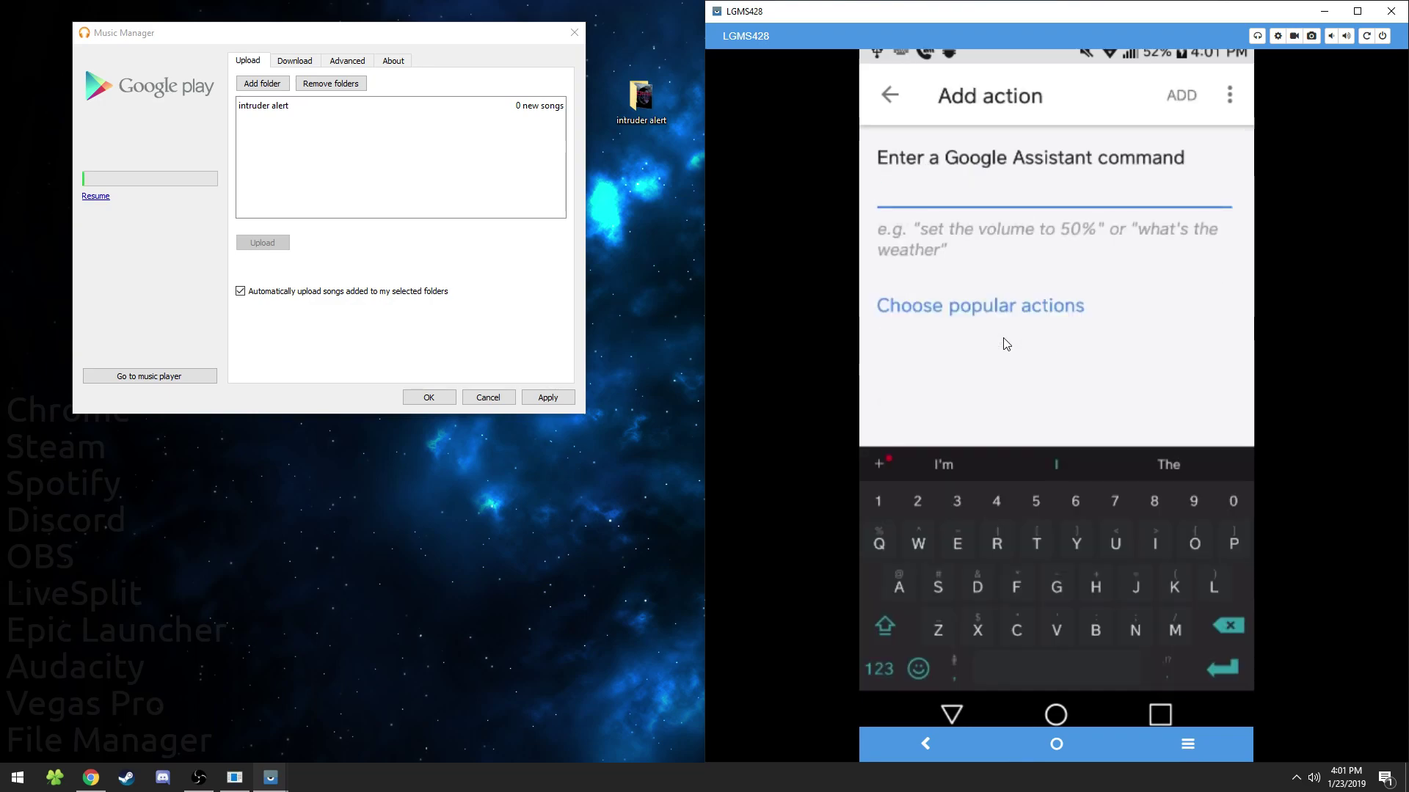
{"action": "type", "text": "Se"}
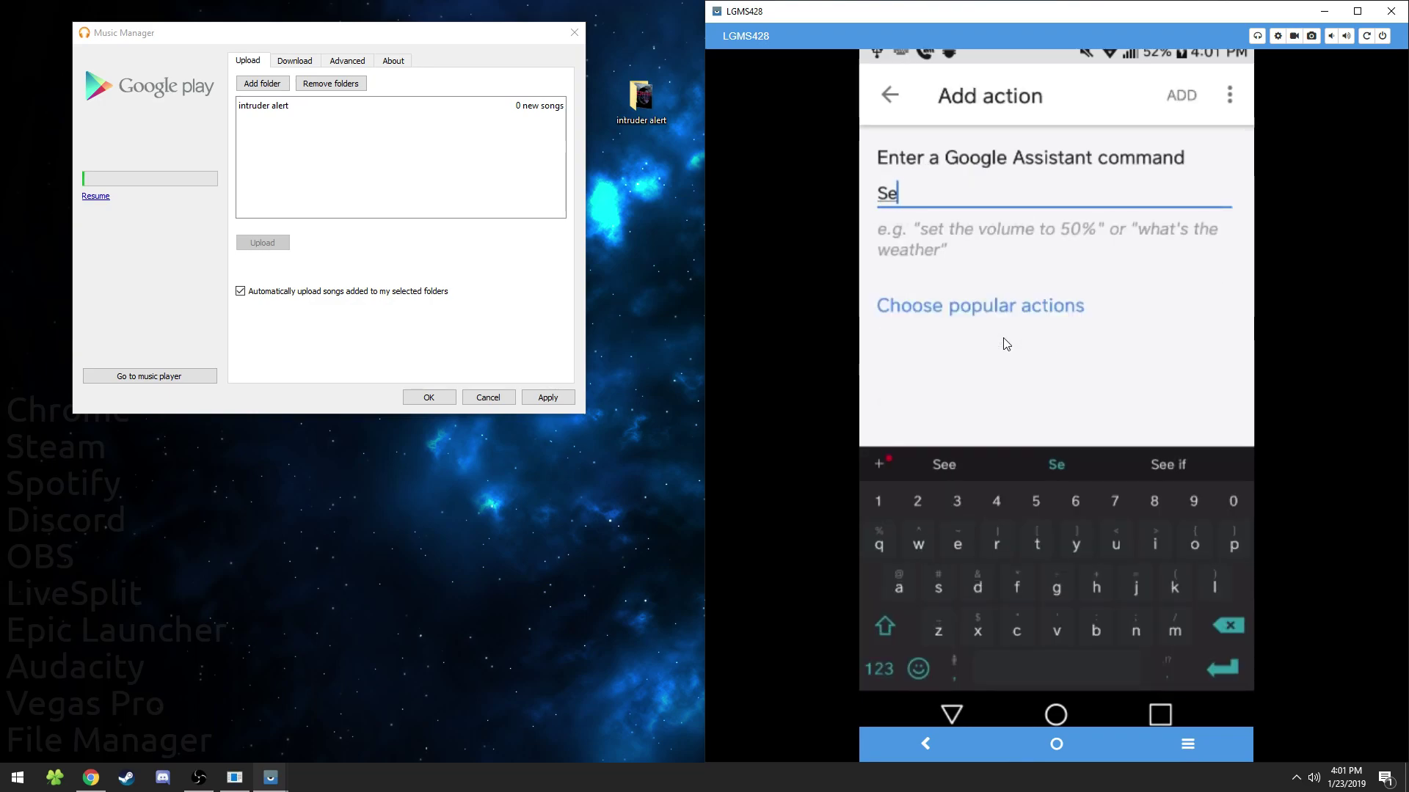
{"action": "type", "text": "t the vol"}
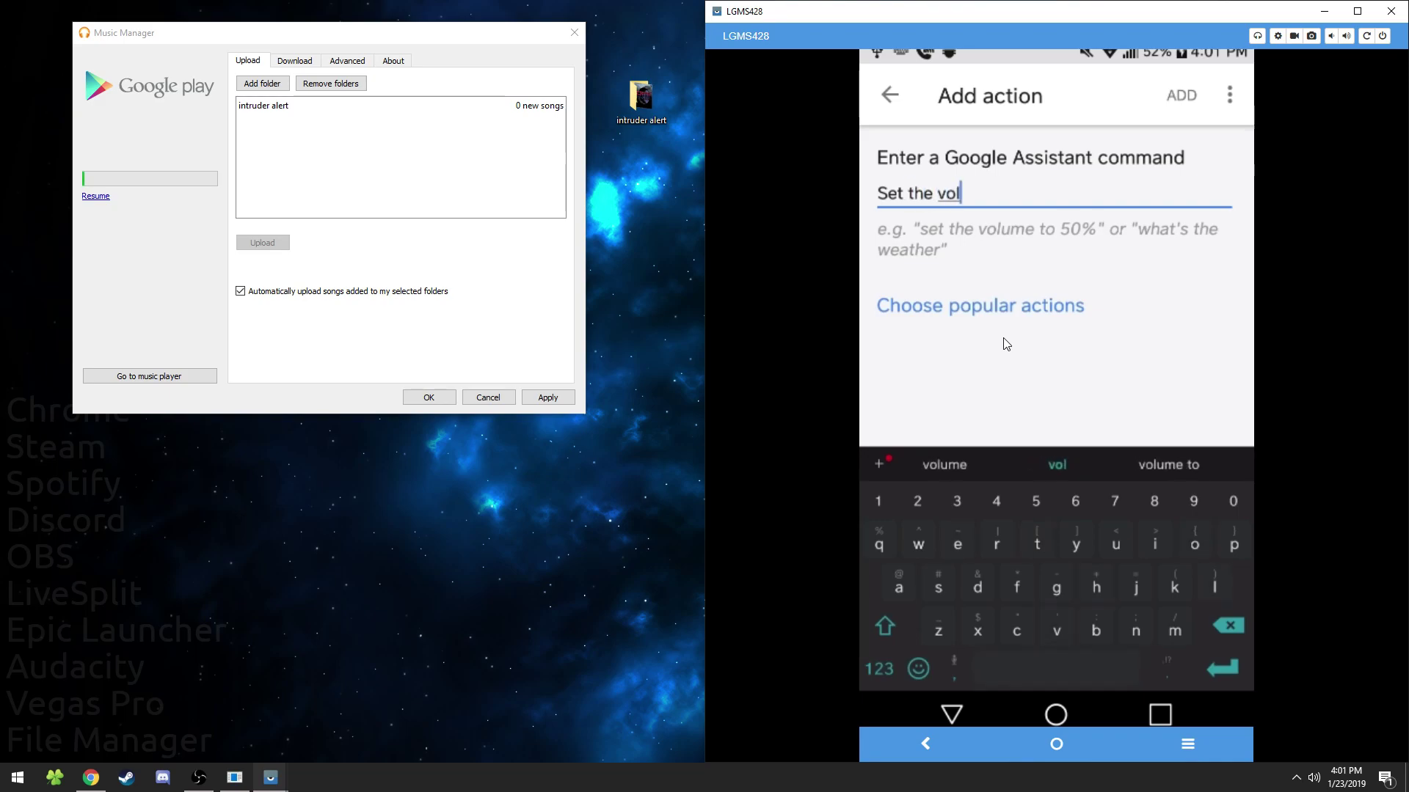
{"action": "type", "text": "ume to "}
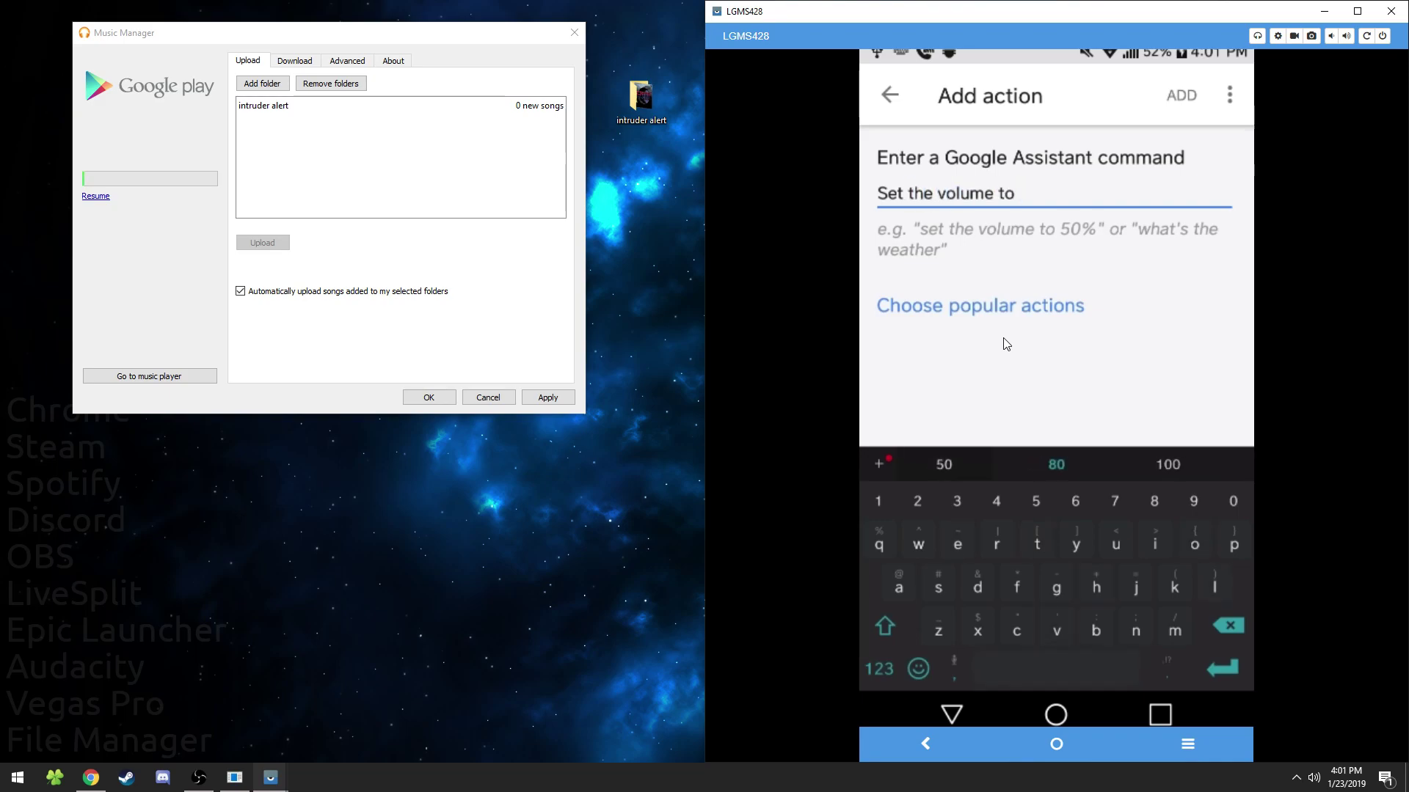
{"action": "type", "text": "50"}
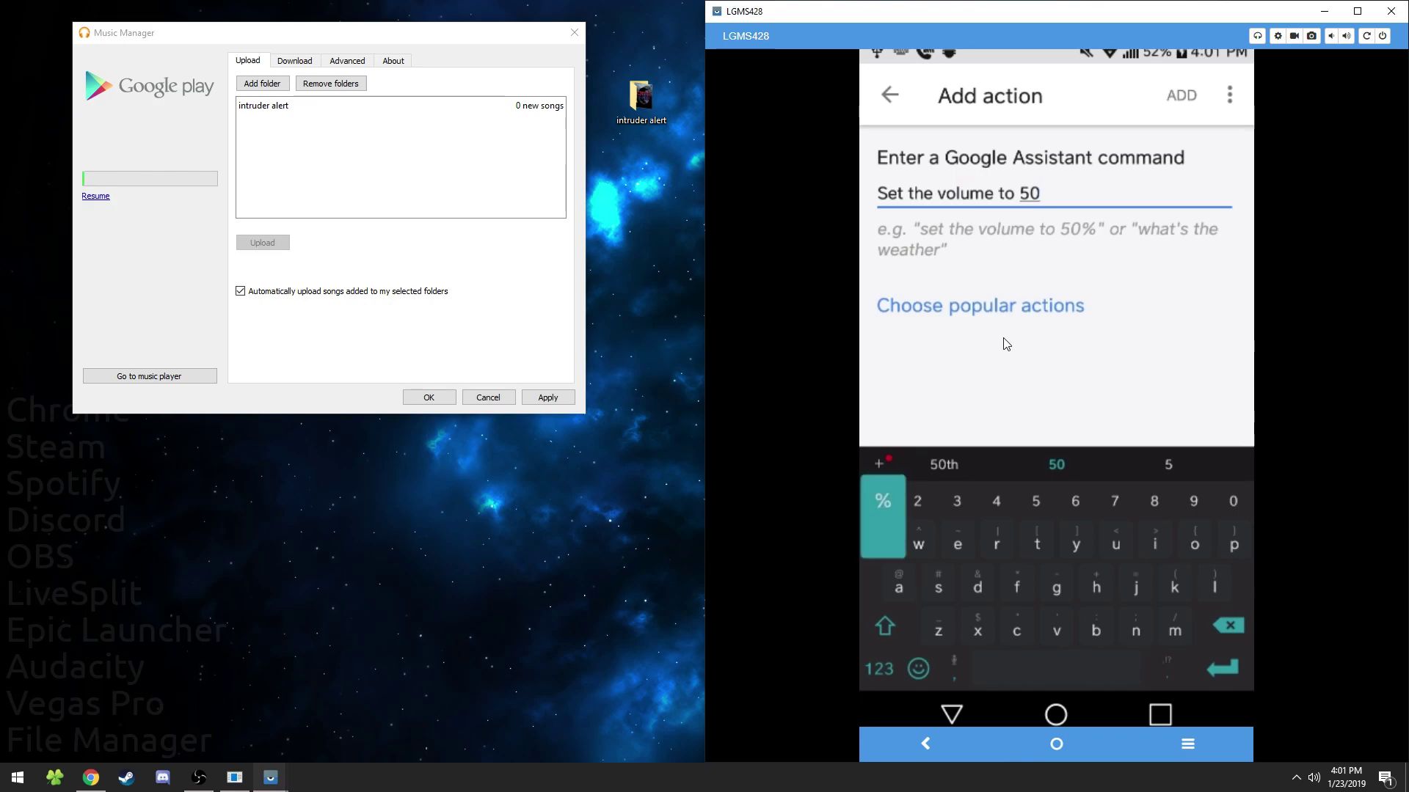
{"action": "type", "text": "%"}
{"action": "key", "text": "Return"}
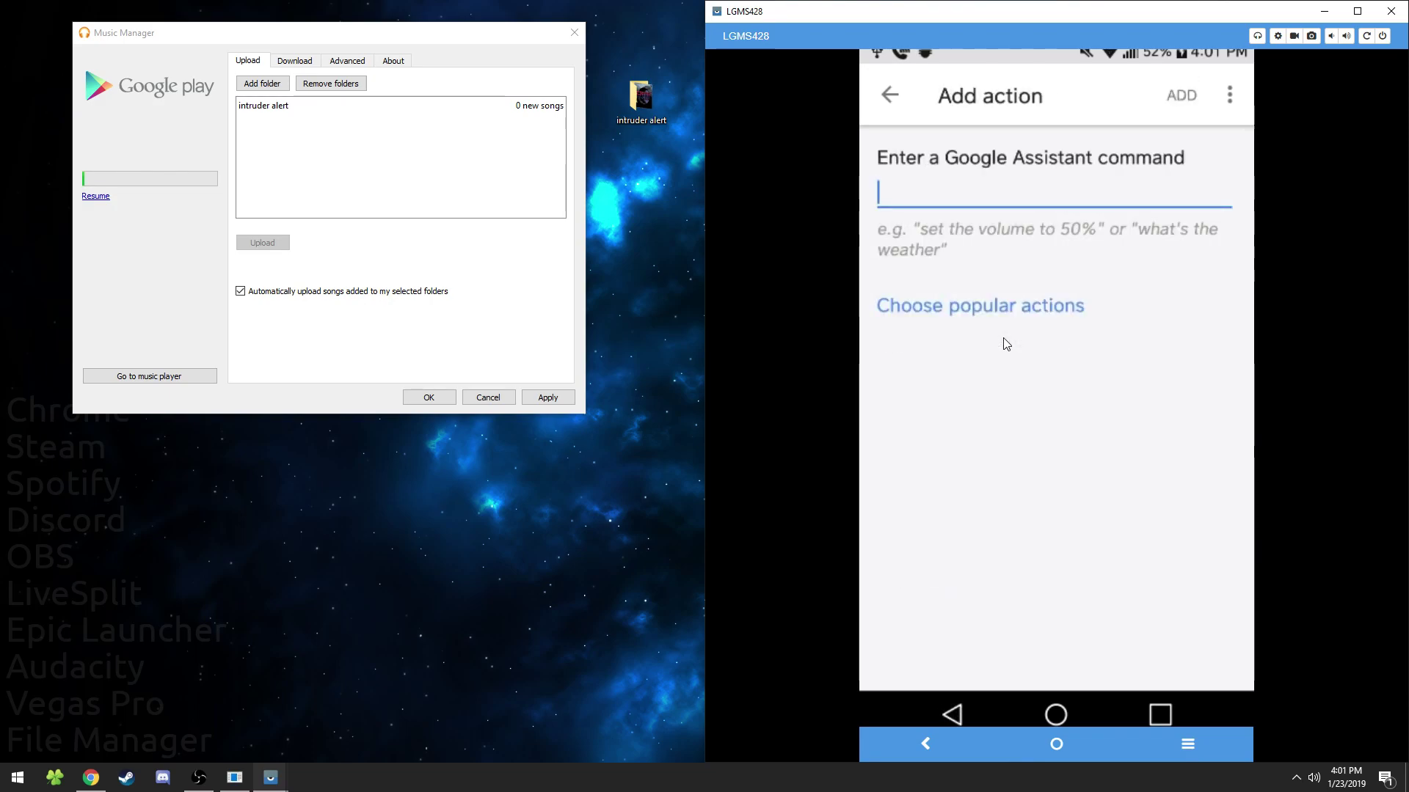
{"action": "type", "text": "Repeat aft"}
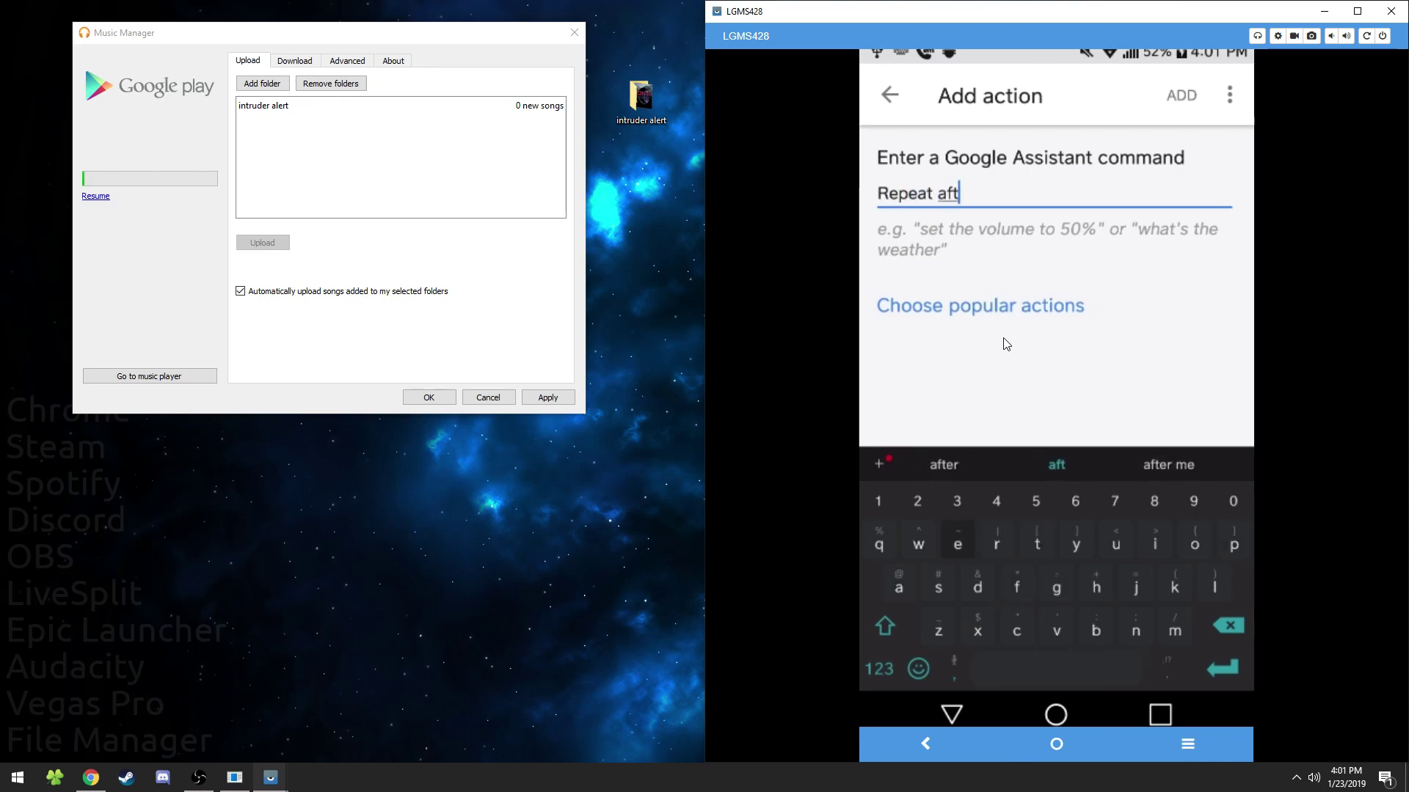
{"action": "type", "text": "er me "}
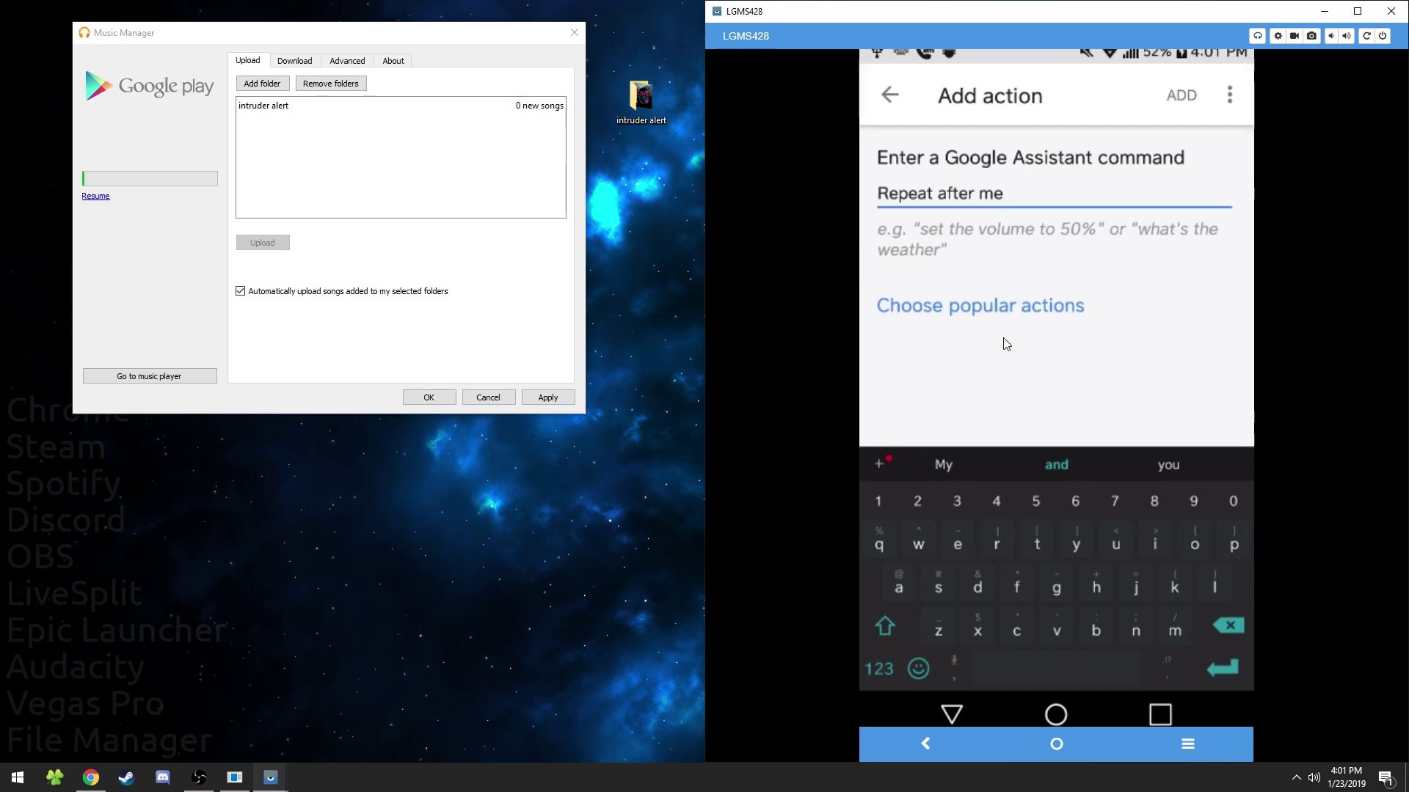
{"action": "type", "text": "reais"}
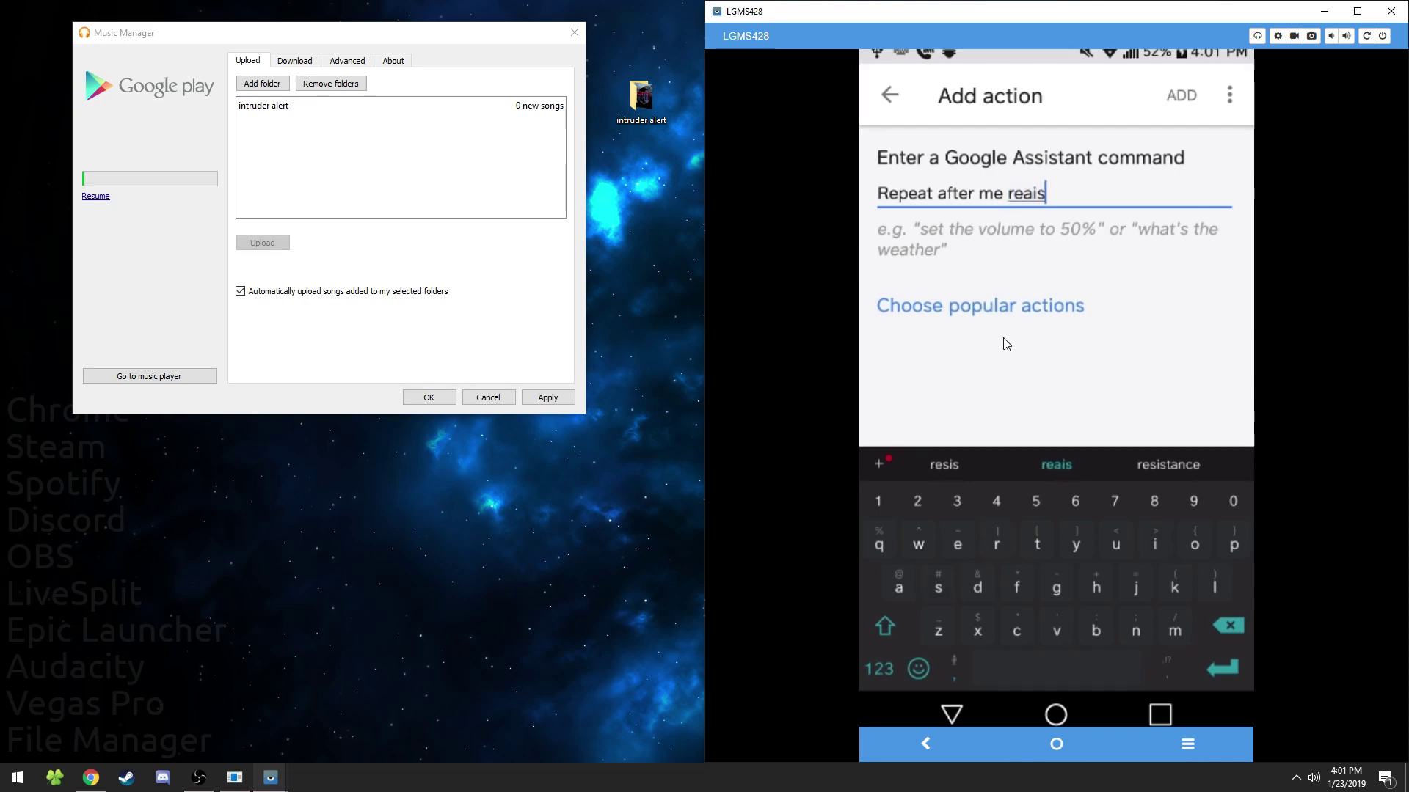
{"action": "key", "text": "BackSpace"}
{"action": "key", "text": "BackSpace"}
{"action": "key", "text": "BackSpace"}
{"action": "type", "text": "sistance is "}
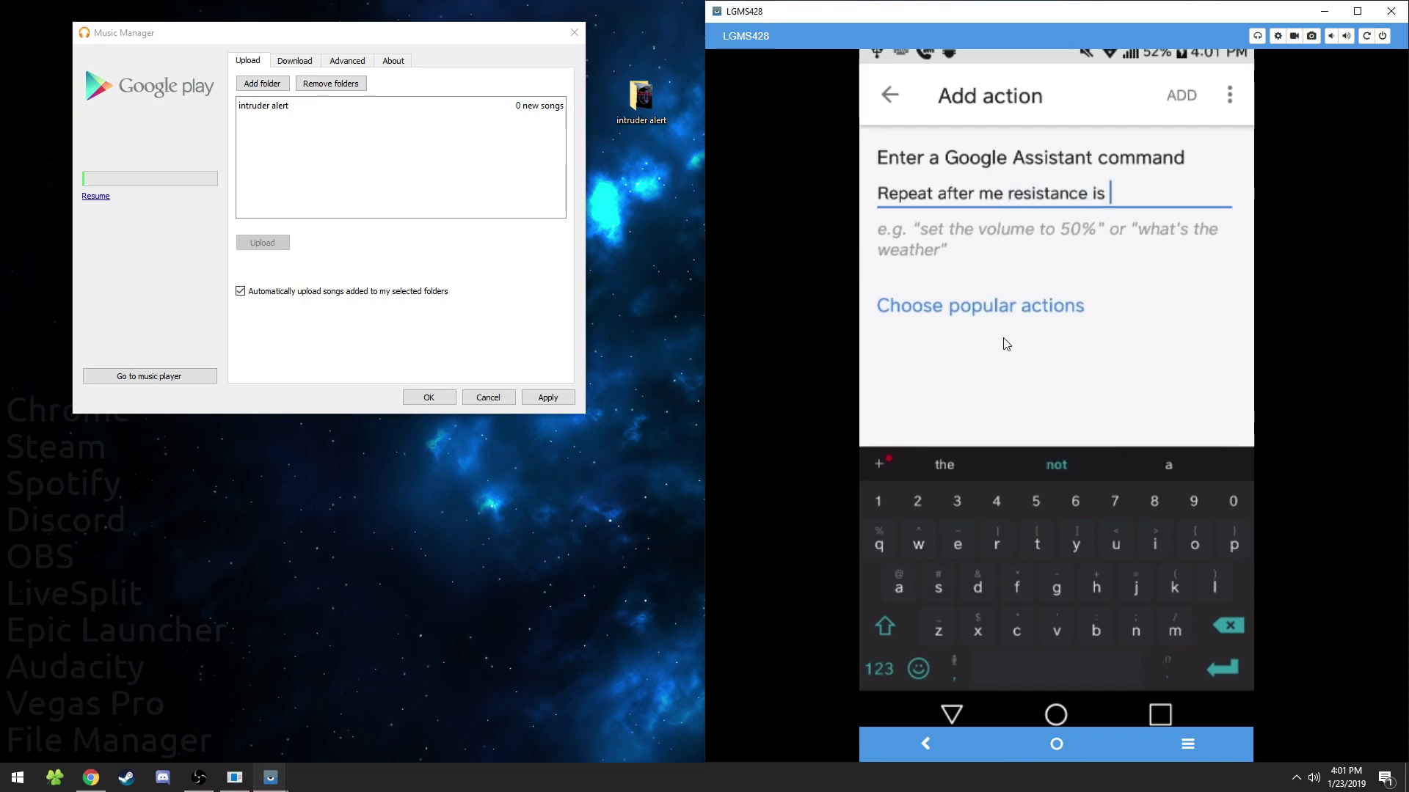
{"action": "type", "text": "futi"}
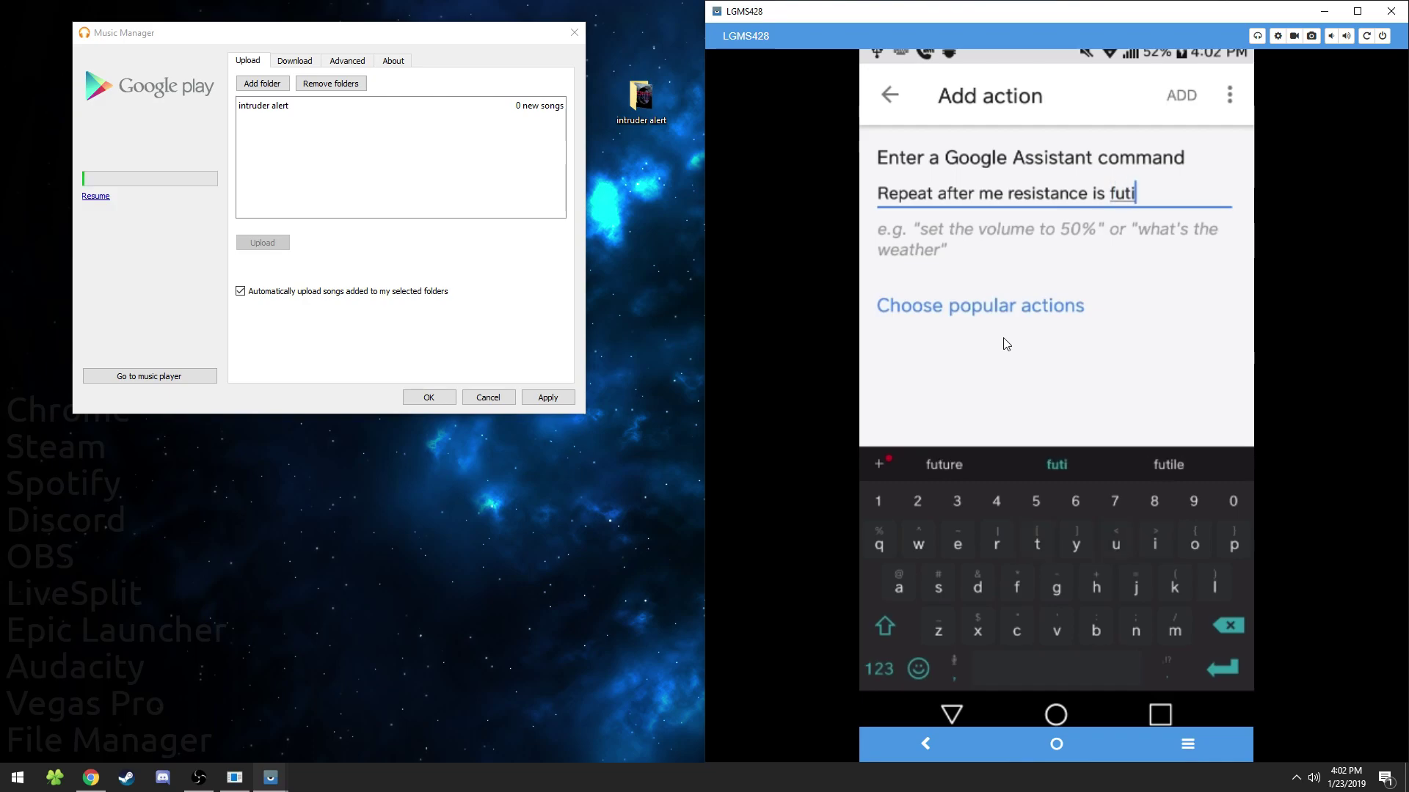
{"action": "type", "text": "le"}
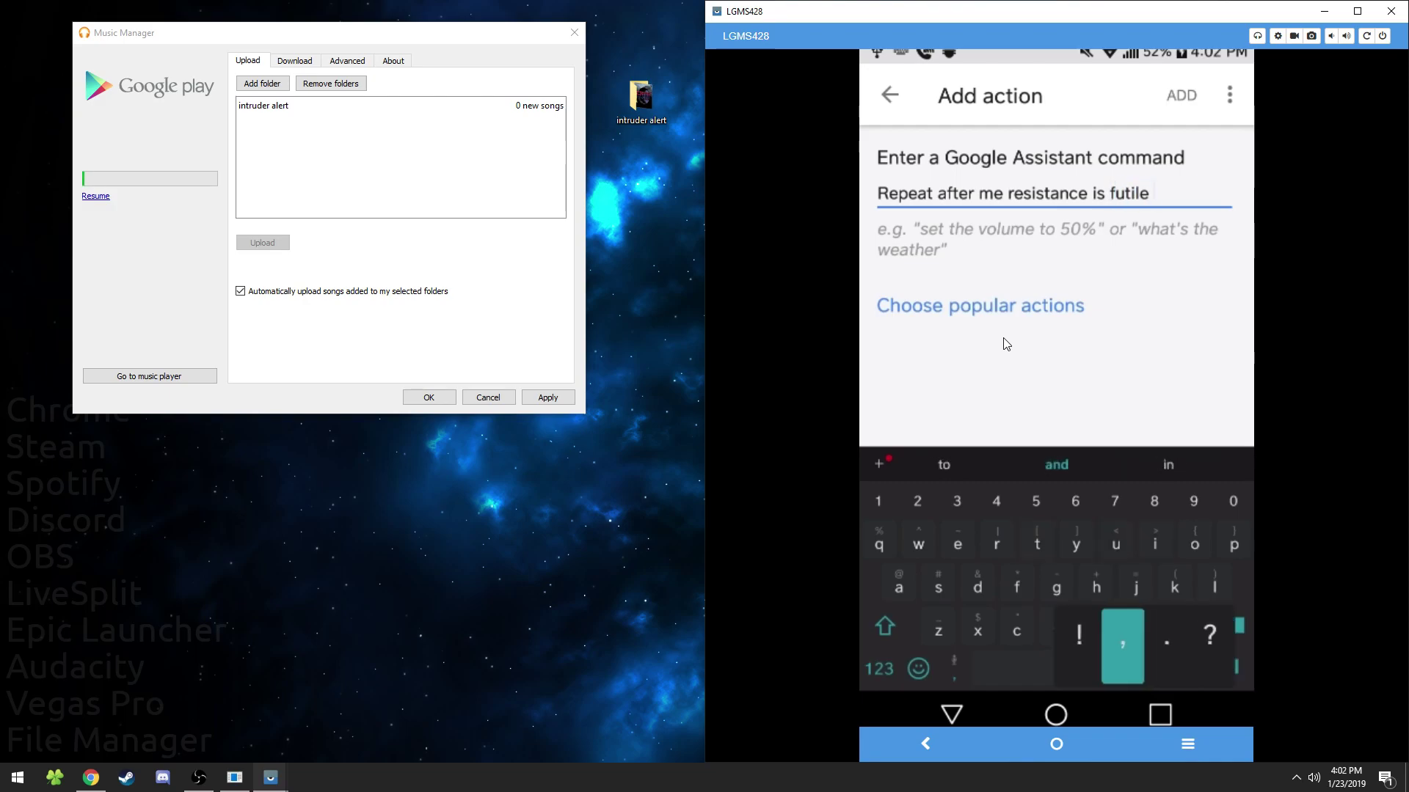
{"action": "type", "text": ", time to doe"}
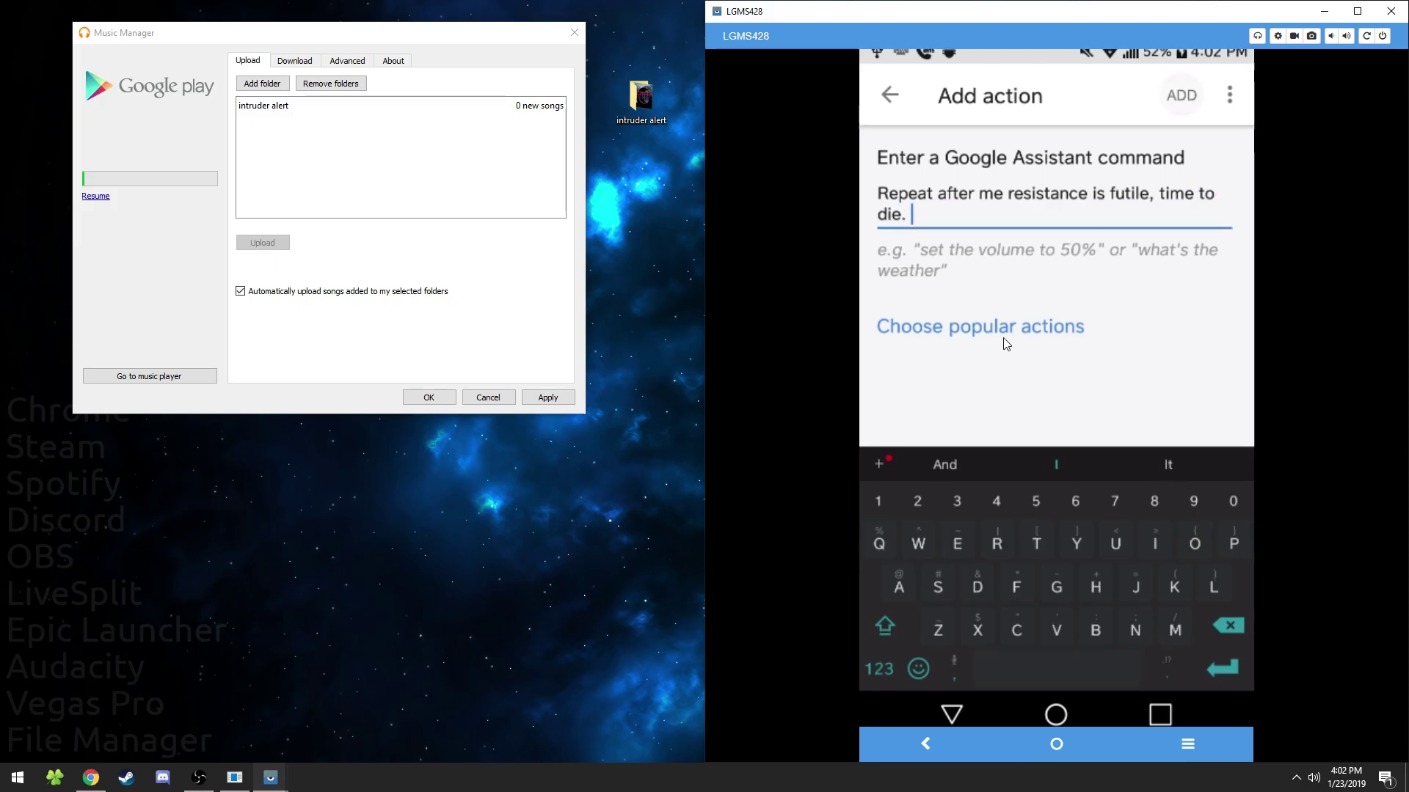
{"action": "key", "text": "Return"}
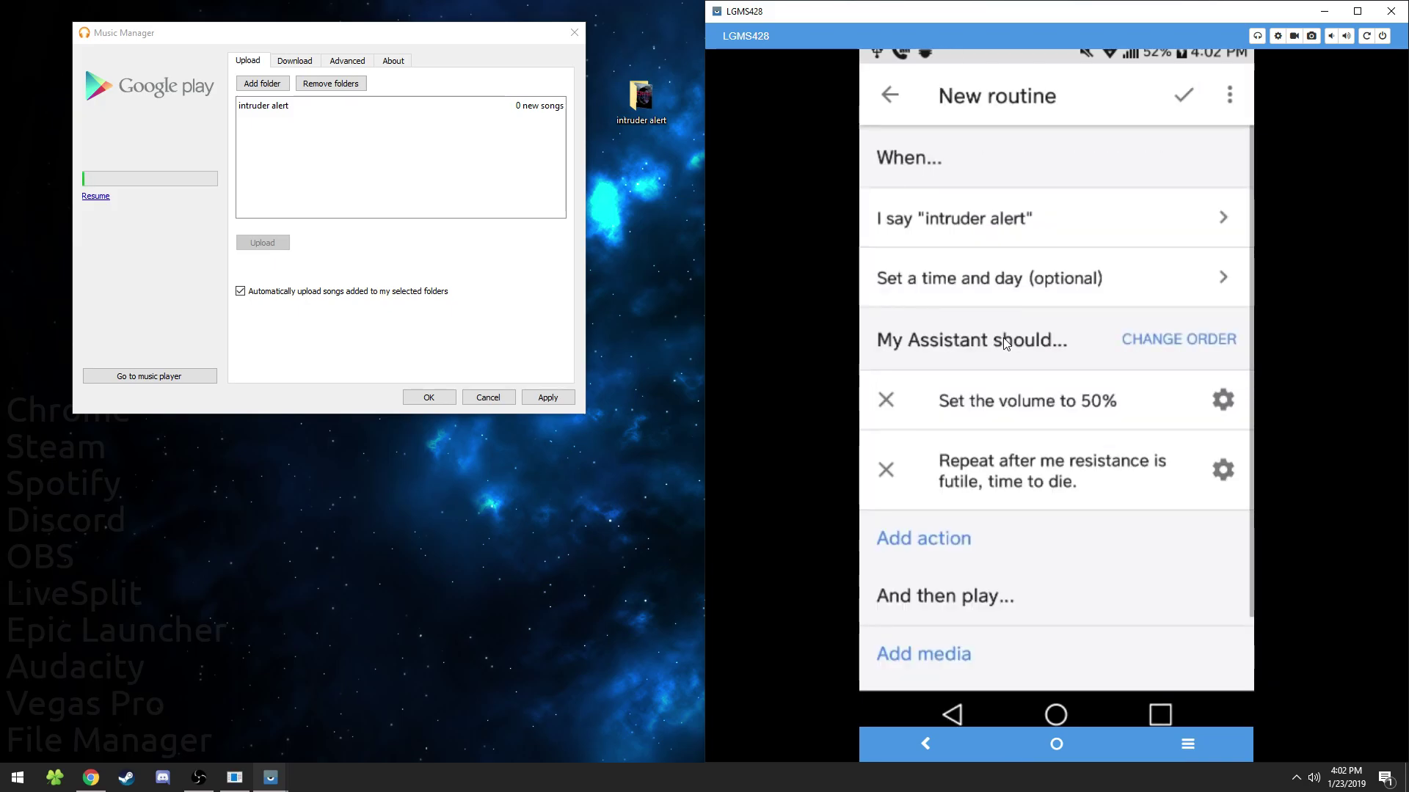
Set the routine's closing music to 'intruder alert Playlist'
{"action": "scroll", "coordinate": [1005, 343], "scroll_direction": "down", "scroll_amount": 1}
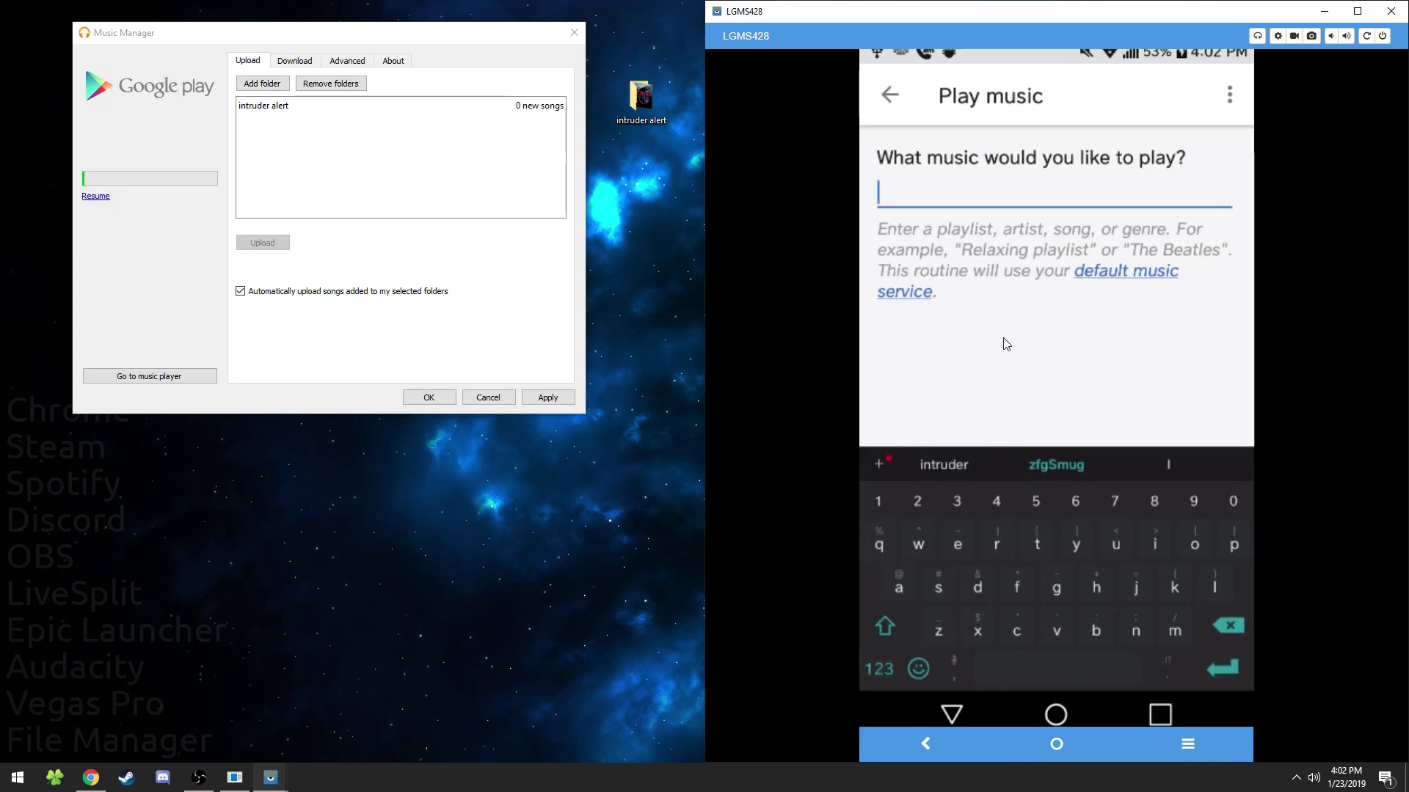
{"action": "type", "text": "intr"}
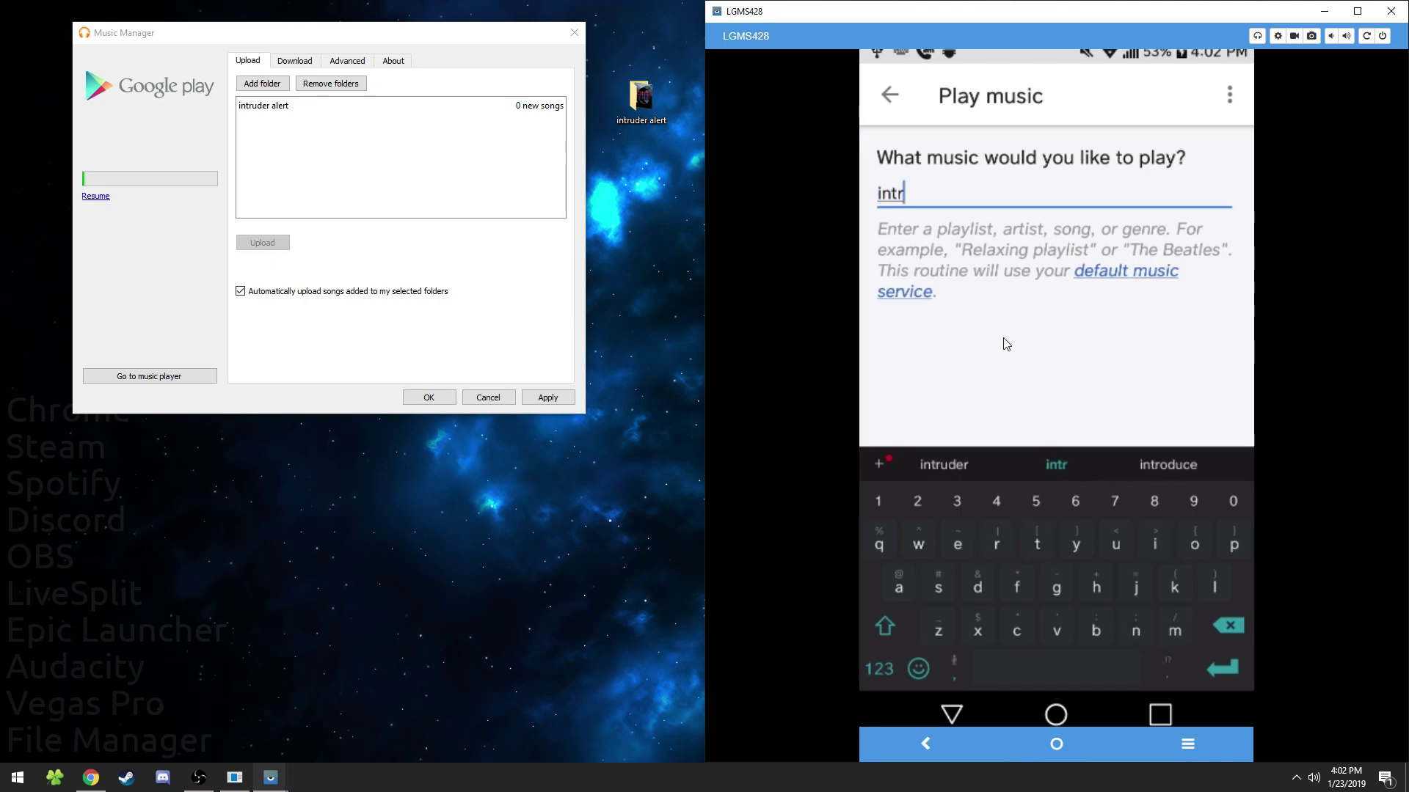
{"action": "type", "text": "uder alert Playlist"}
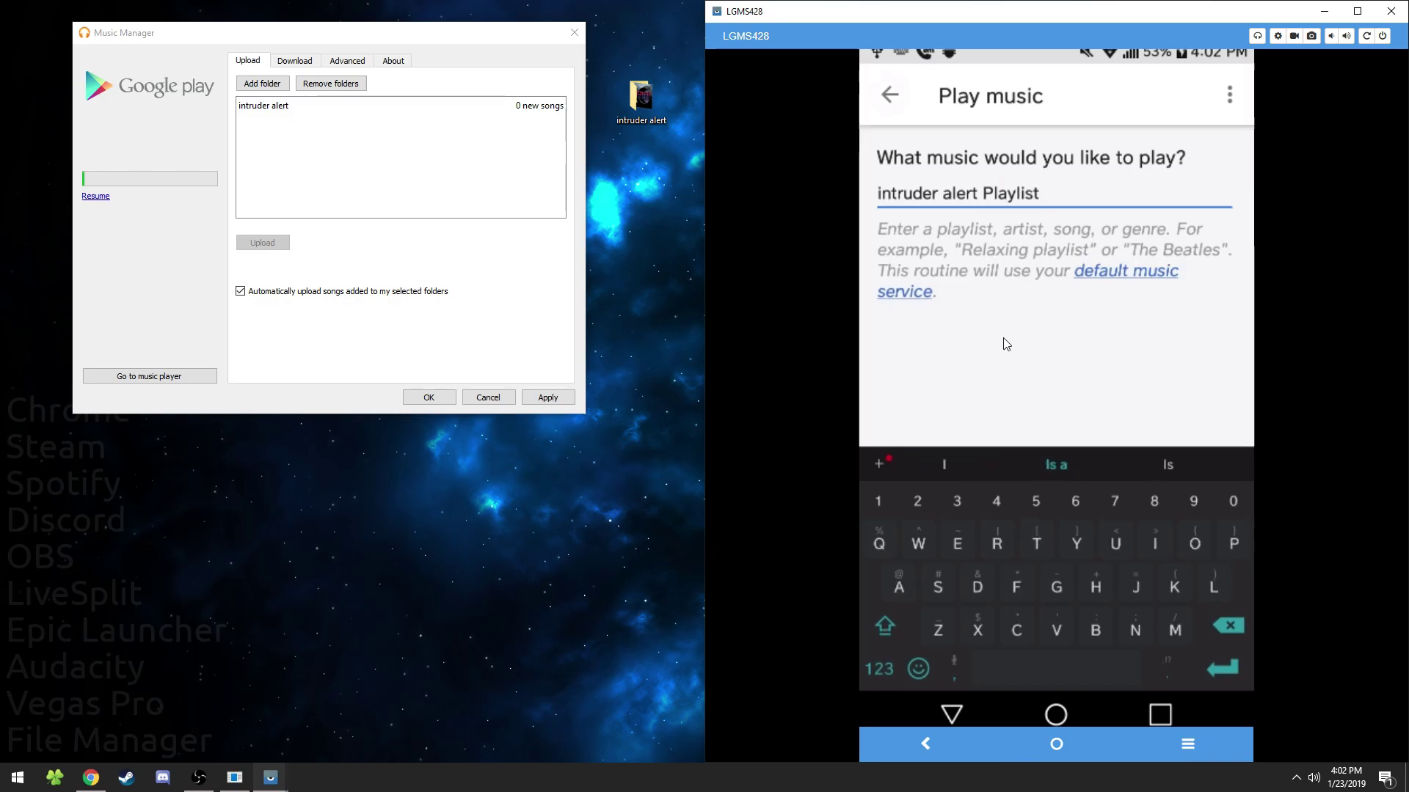
{"action": "key", "text": "Return"}
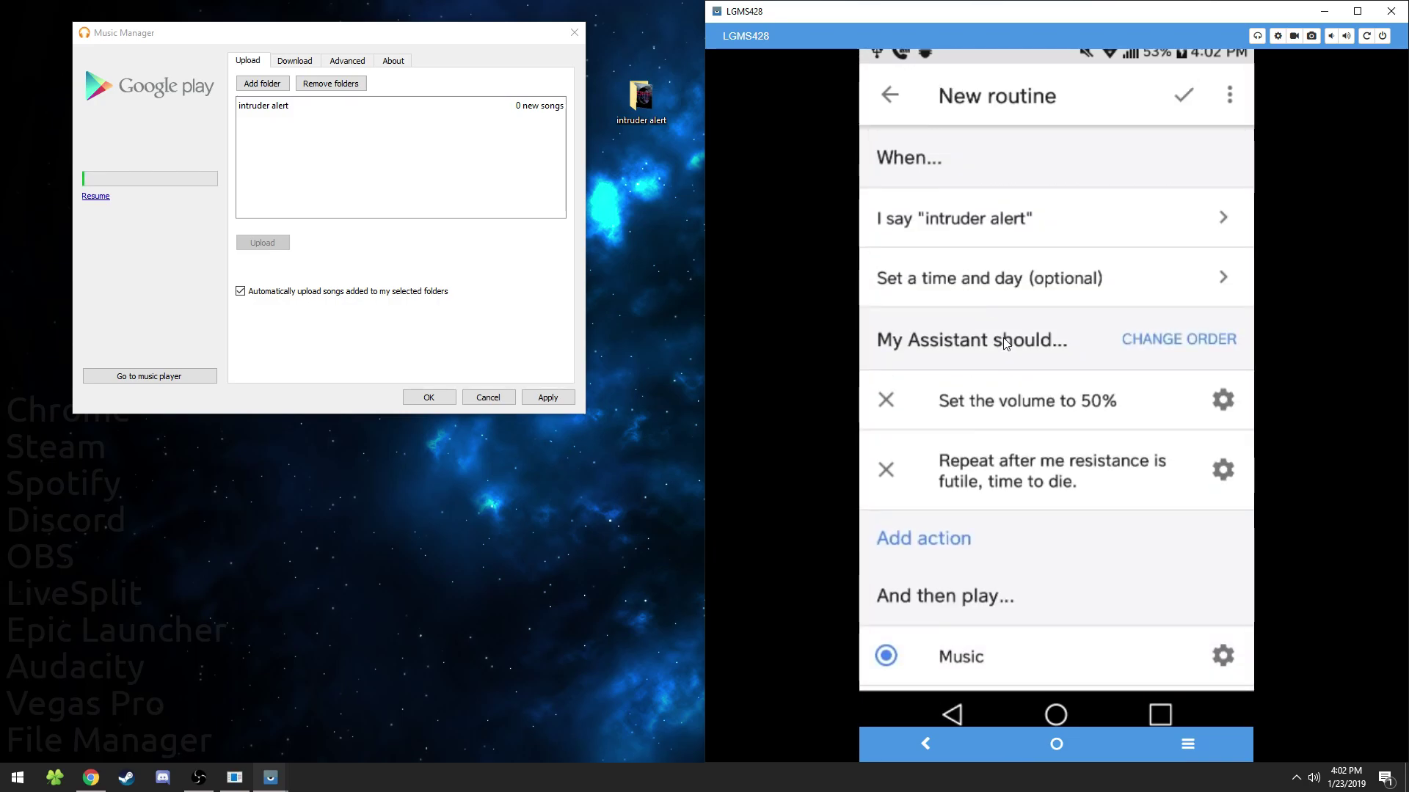
Scroll down through the New routine options to review its actions and music
{"action": "scroll", "coordinate": [1005, 344], "scroll_direction": "down", "scroll_amount": 3}
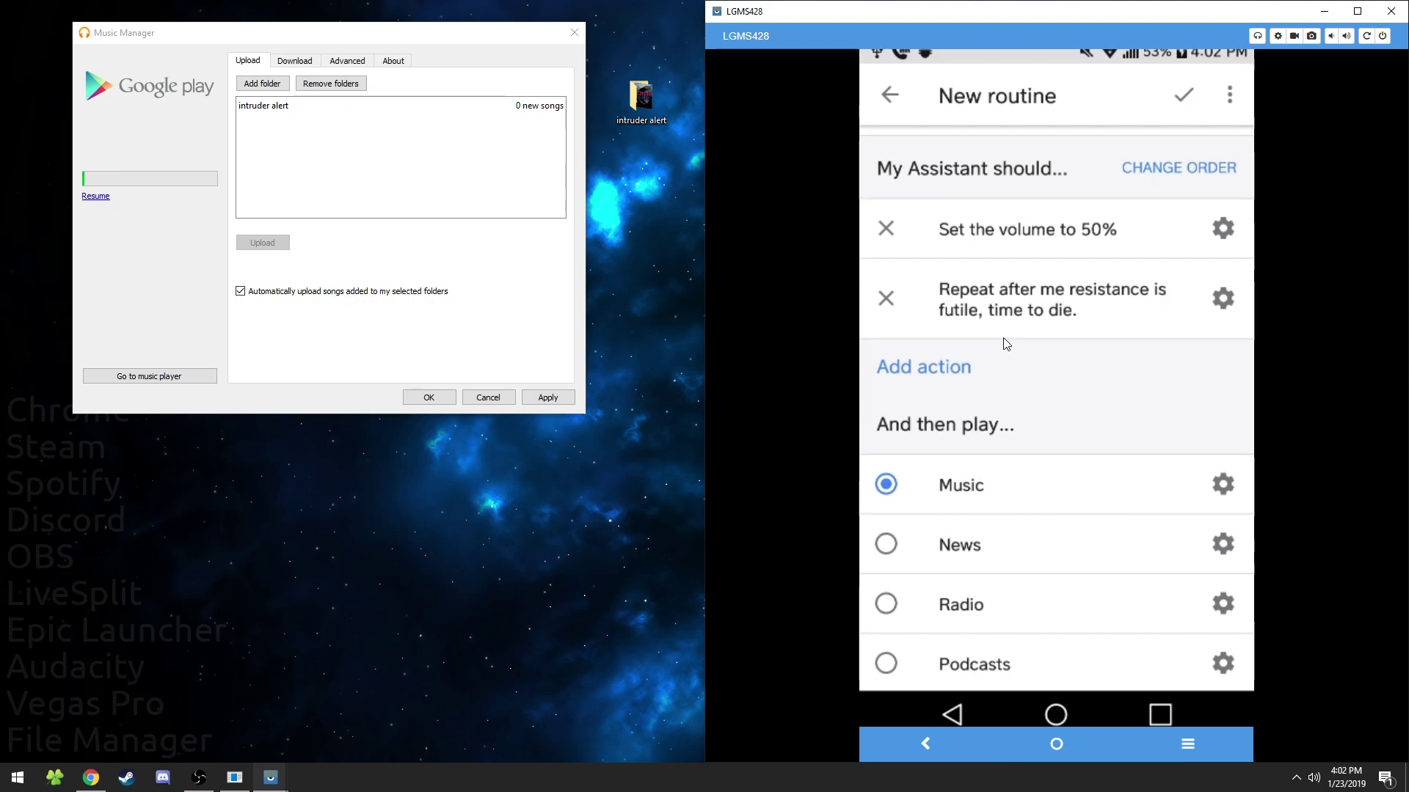
{"action": "scroll", "coordinate": [1005, 344], "scroll_direction": "down", "scroll_amount": 4}
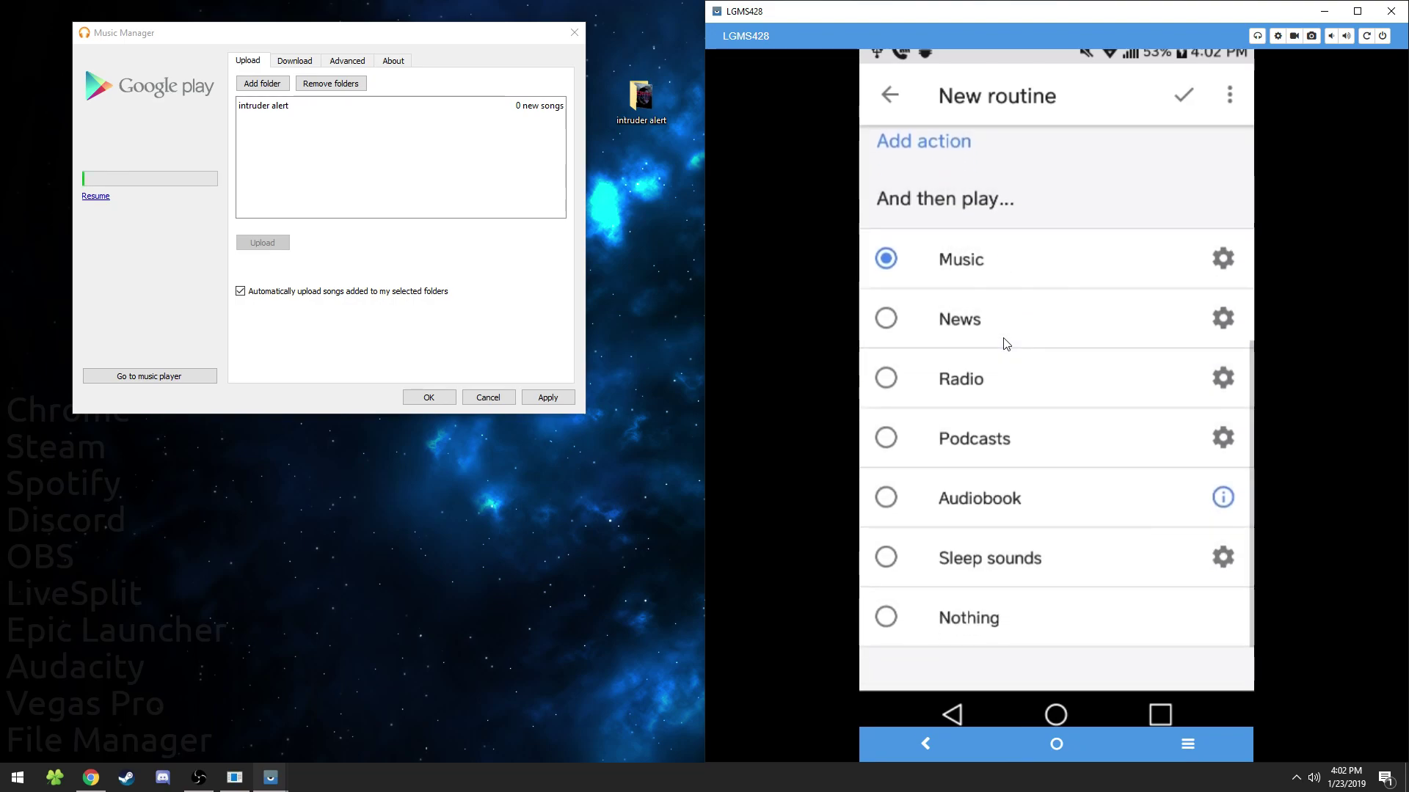